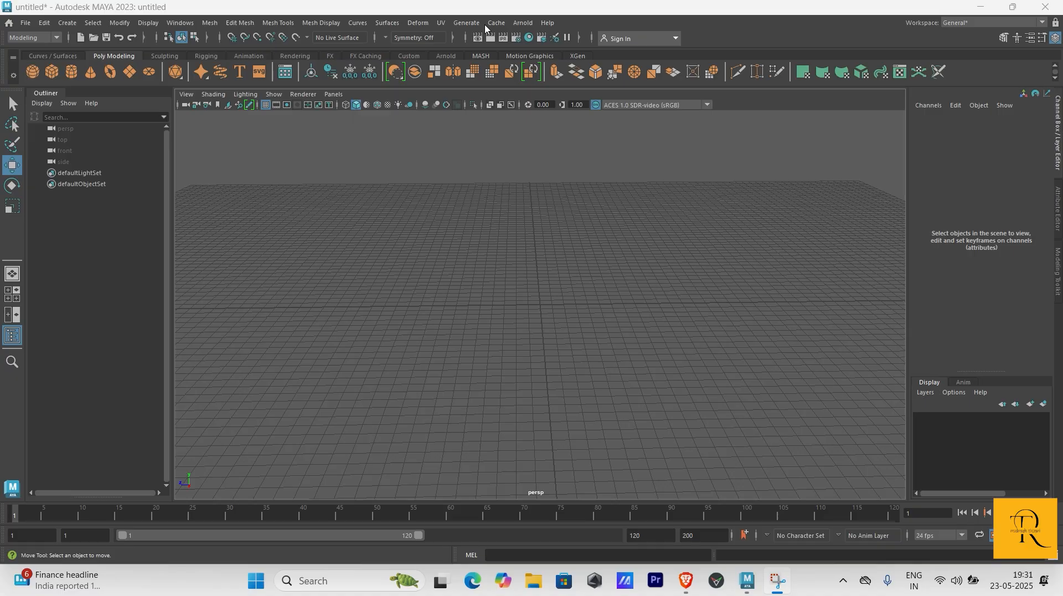
Create a polygon cylinder at the origin and select all the faces of its top cap
left_click(71, 73)
scroll(556, 313, "up", 4)
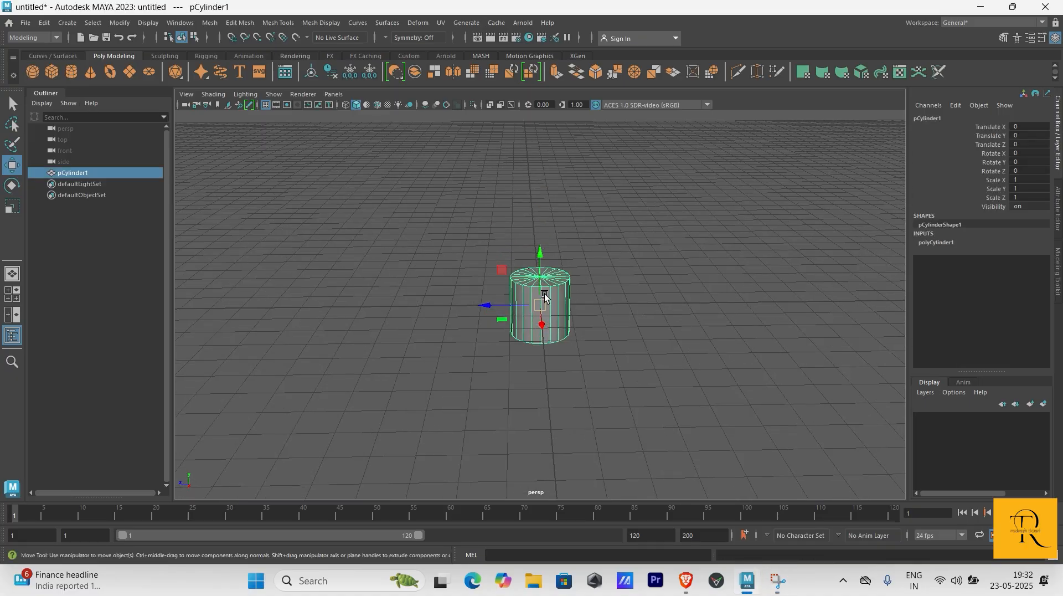
right_click(544, 294)
left_click(544, 293)
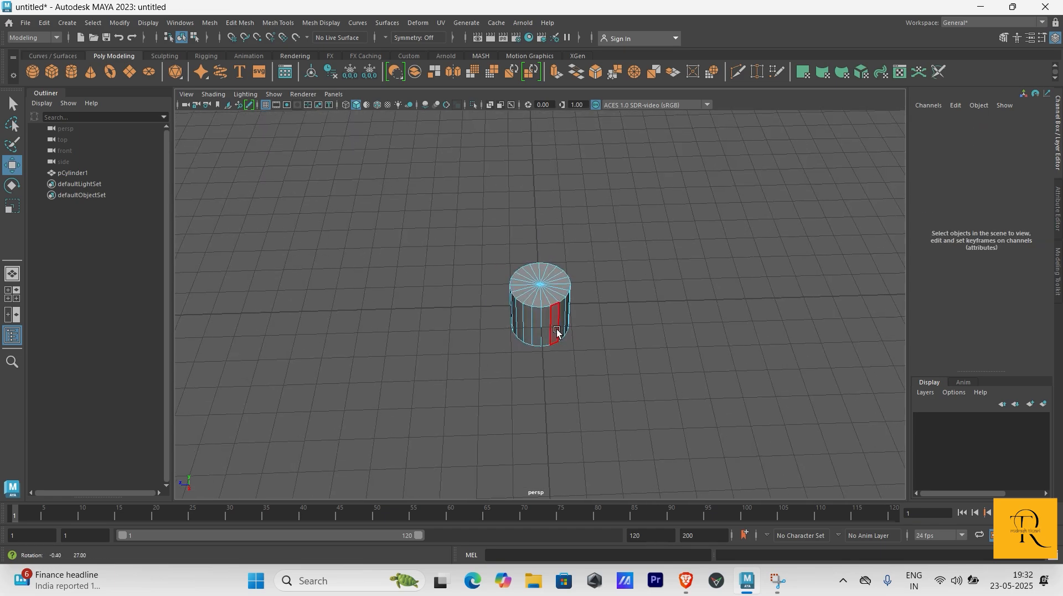
left_click(538, 299)
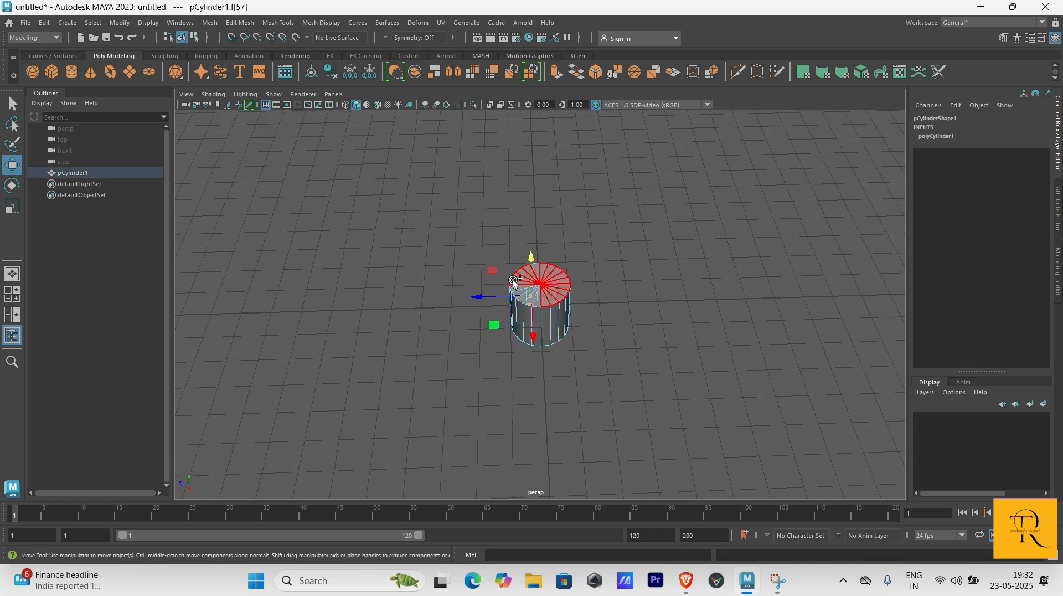
double_click(544, 302, "shift")
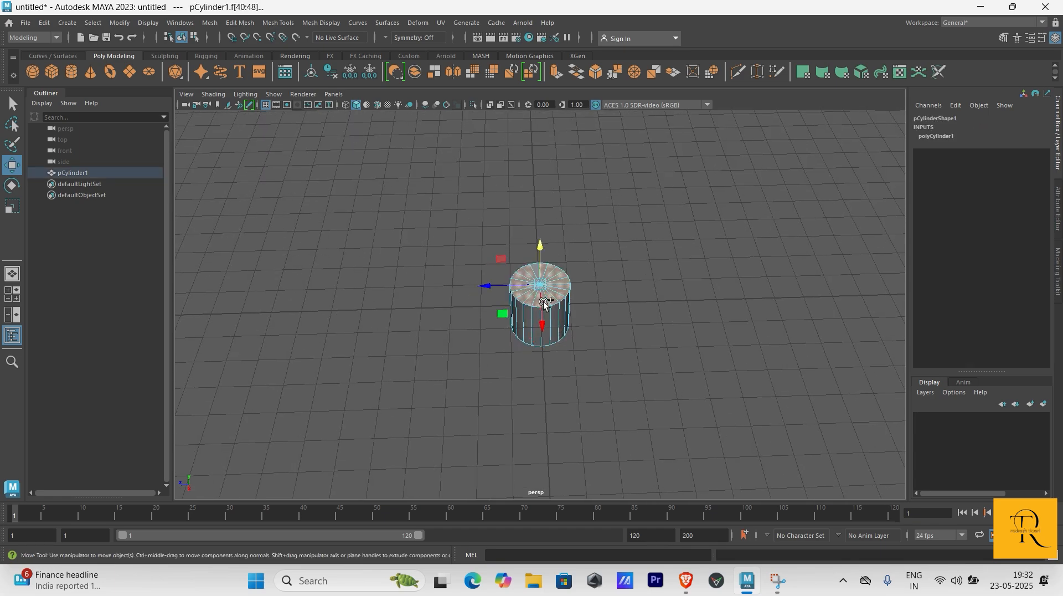
left_click(535, 268, "shift")
Extrude the cylinder's top cap faces up and slightly sideways, and rotate them to tilt the new end
left_click_drag(564, 317, 602, 288, "alt")
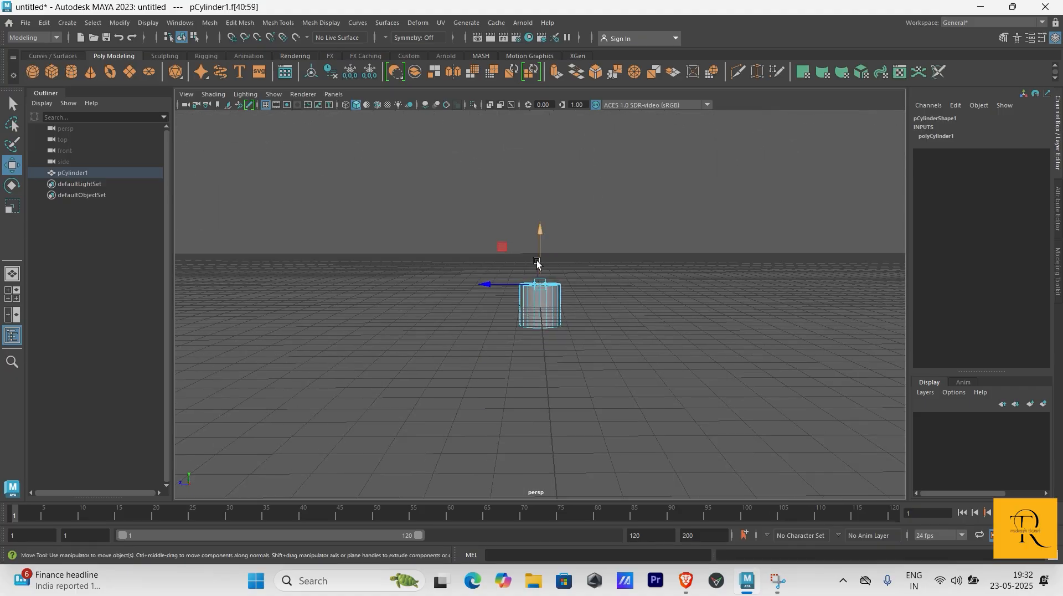
mouse_move(540, 261)
left_mouse_down()
mouse_move(536, 235)
mouse_move(553, 257)
left_mouse_up()
key("ctrl+z")
key("r")
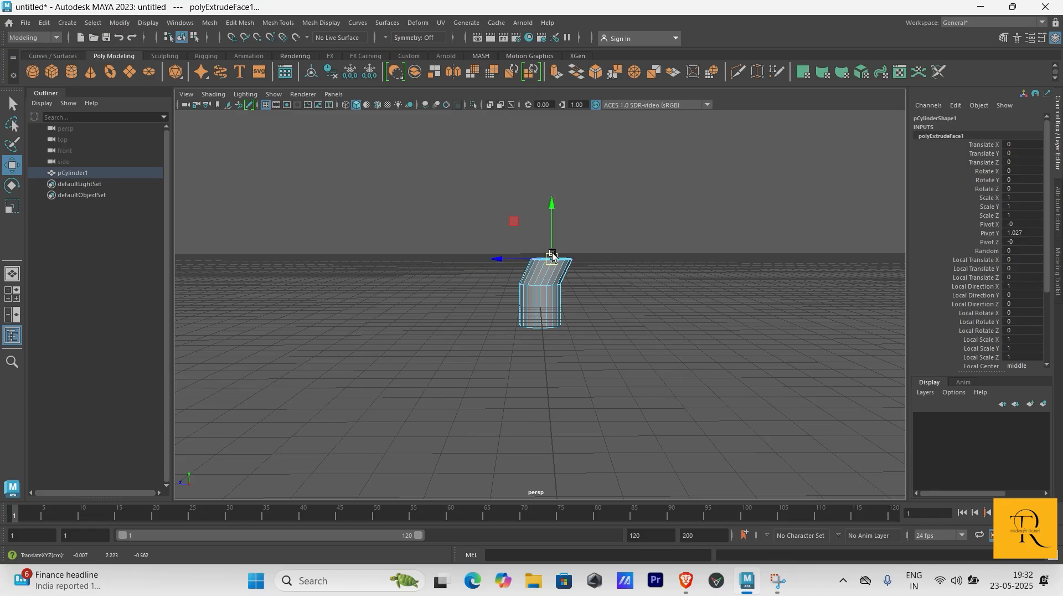
key("e")
mouse_move(551, 208)
left_mouse_down()
mouse_move(580, 220)
mouse_move(546, 205)
mouse_move(560, 205)
left_mouse_up()
key("ctrl+z")
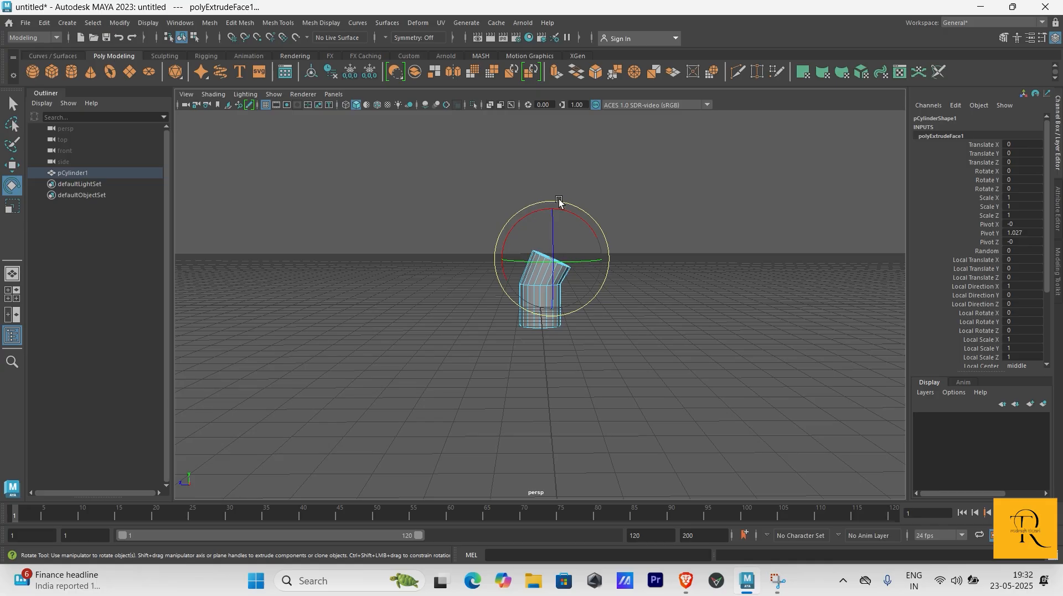
Extrude a second diagonal section from the tilted end and rotate its end faces further along the bend
key("w")
left_click_drag(548, 261, 577, 239, "shift")
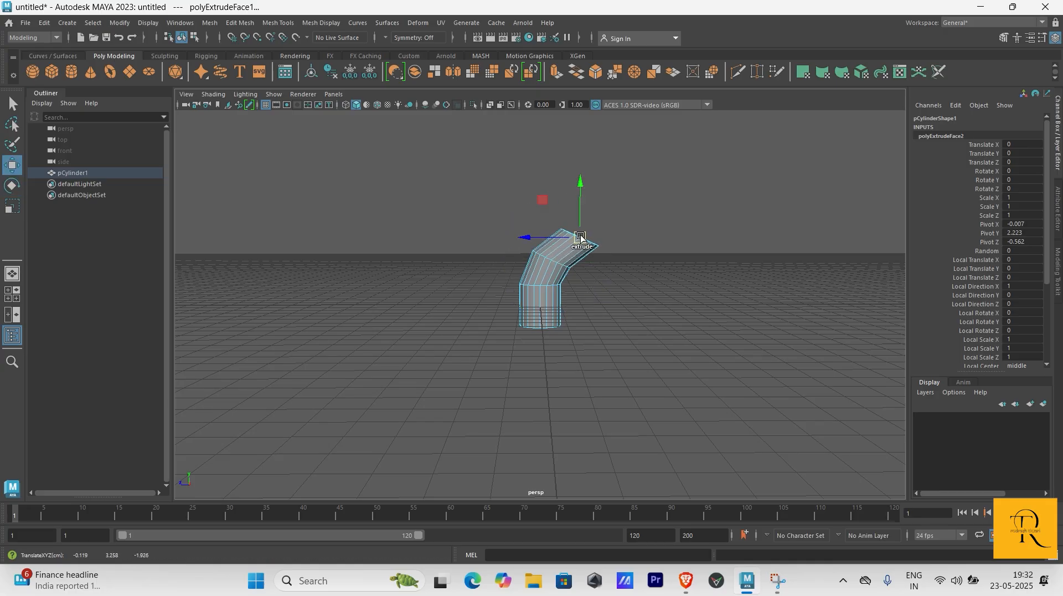
key("e")
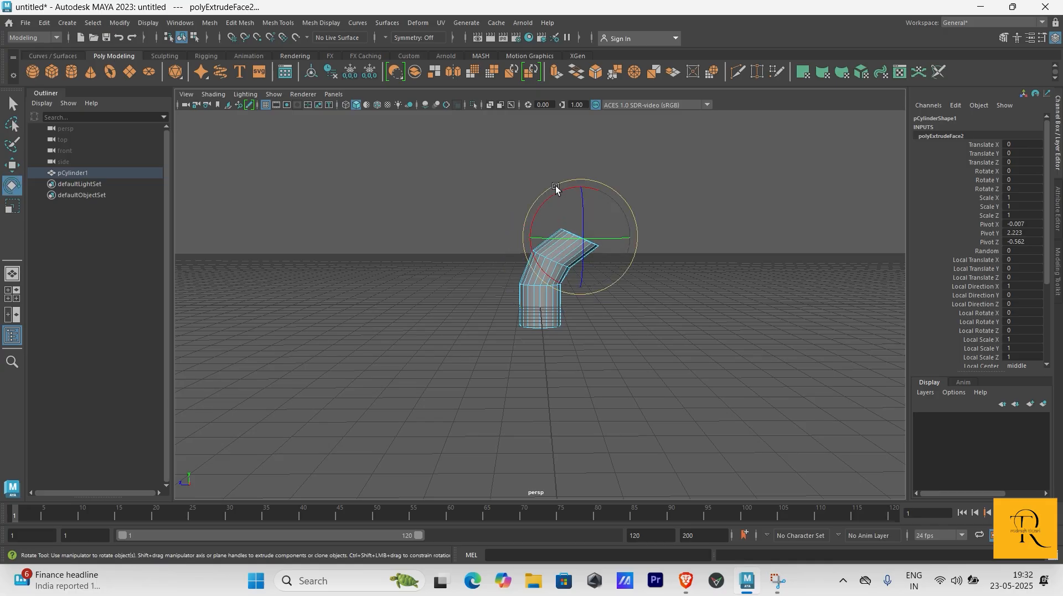
left_click_drag(556, 186, 595, 191)
Extrude two horizontal sections from the bent end, rotating the end faces upright after the first one
key("w")
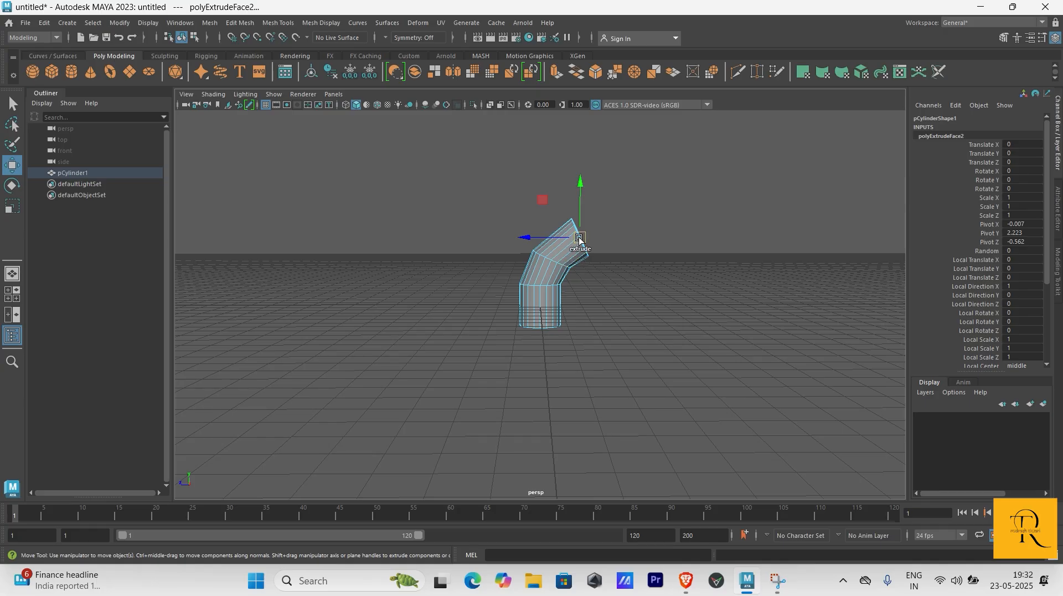
left_click_drag(580, 235, 646, 232, "shift")
key("e")
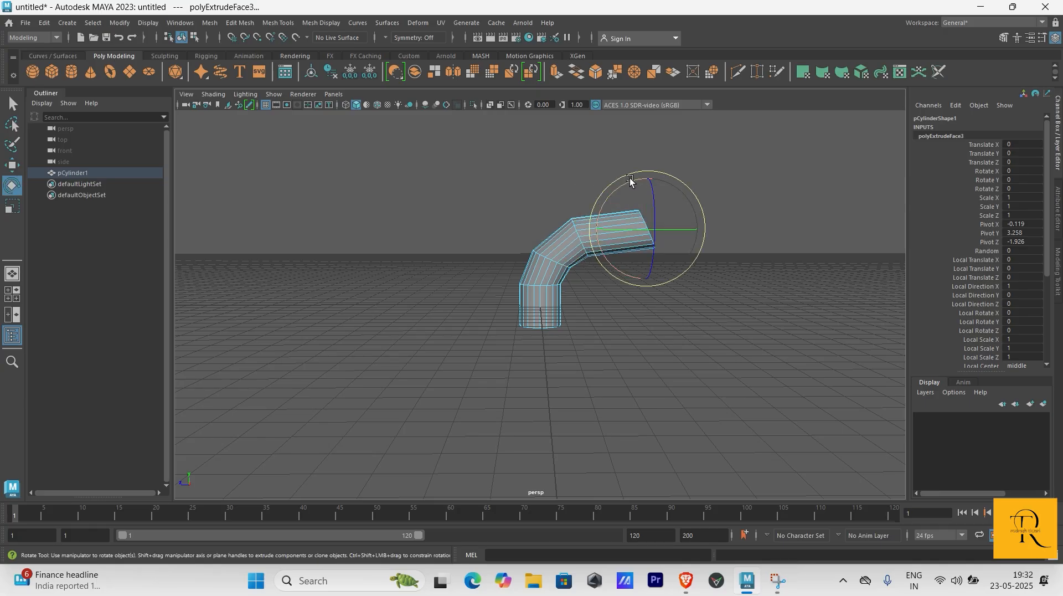
mouse_move(633, 180)
left_mouse_down()
mouse_move(655, 176)
mouse_move(648, 184)
left_mouse_up()
key("w")
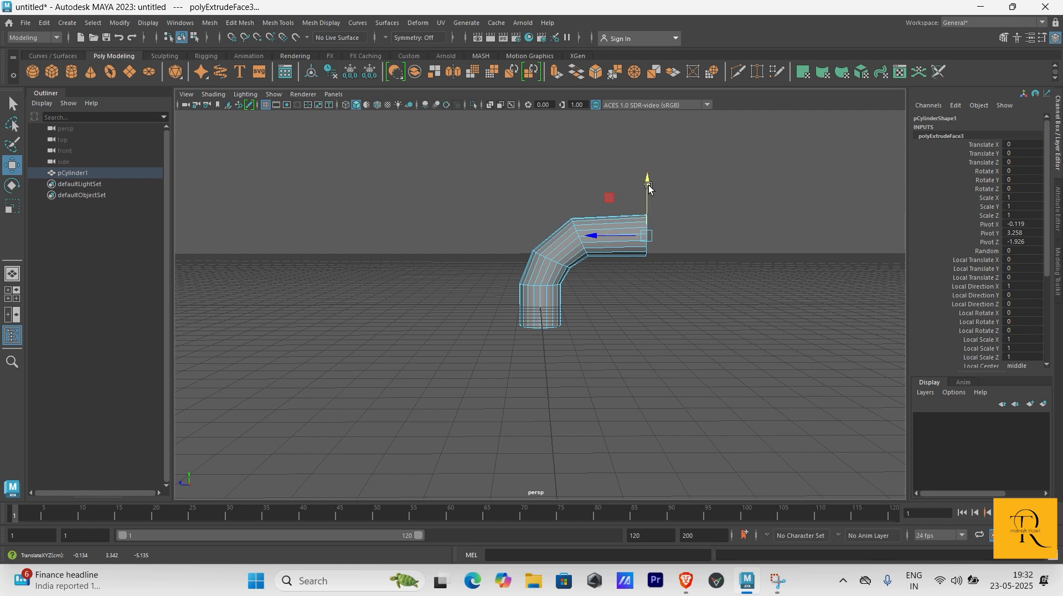
left_click_drag(647, 241, 706, 247, "shift")
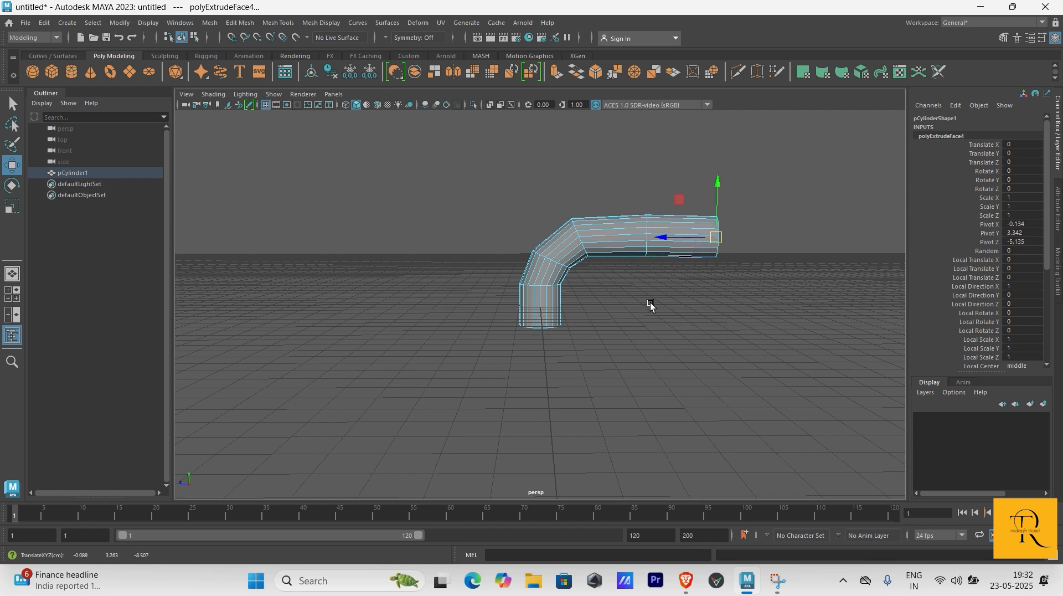
Switch back to object selection and delete the whole bent pipe
scroll(688, 325, "down", 3)
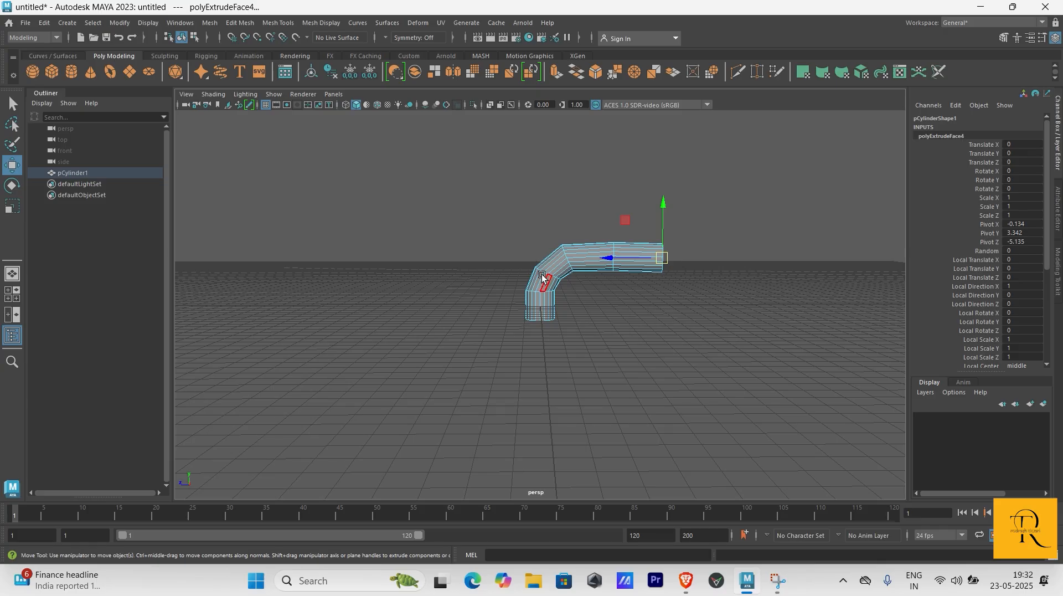
right_click(649, 247)
right_click_drag(652, 254, 698, 231)
left_click_drag(771, 208, 350, 370)
key("Delete")
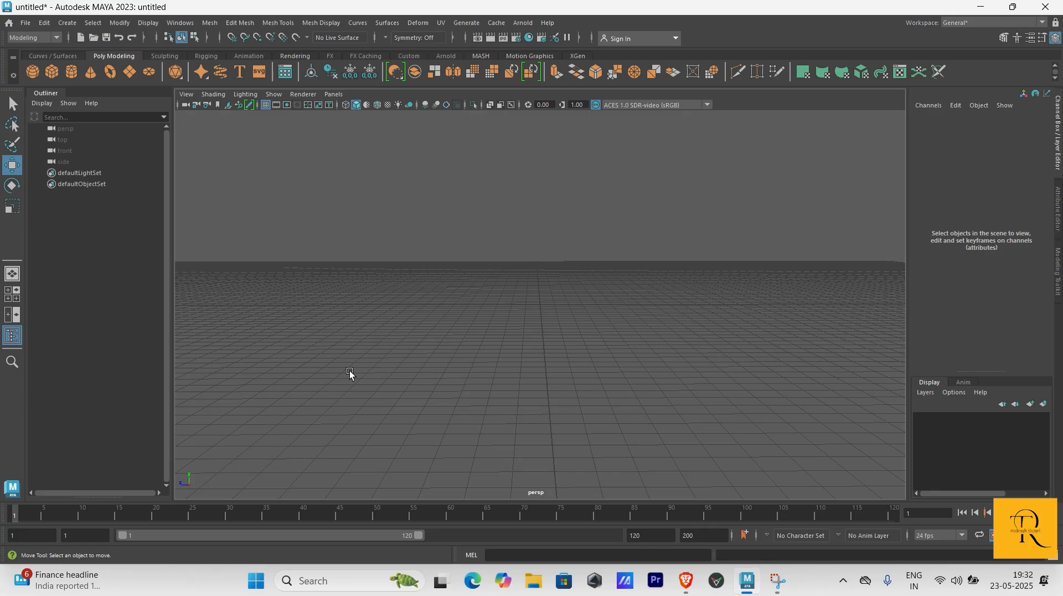
Create a new polygon cylinder at the origin and raise it to about 1.264 on the Y axis
left_click_drag(638, 360, 634, 380, "alt")
scroll(615, 350, "down", 2)
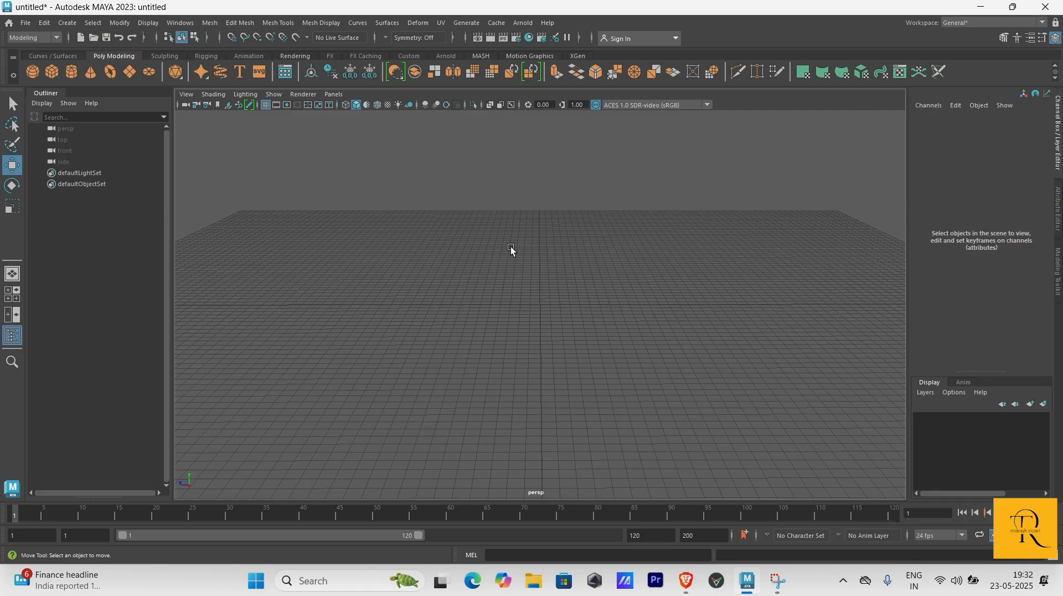
left_click(73, 71)
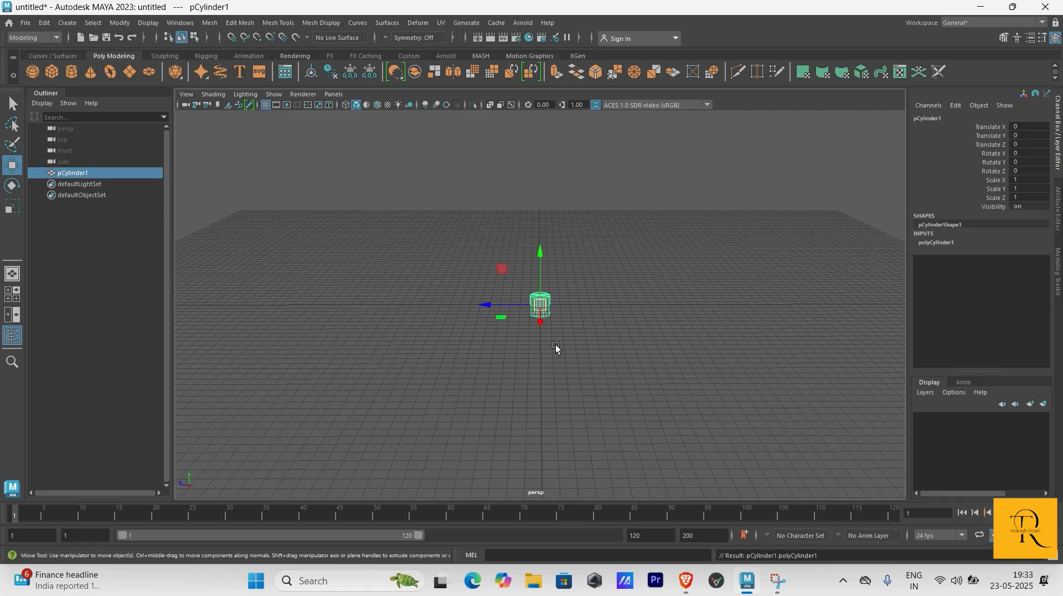
scroll(548, 321, "up", 3)
left_click_drag(540, 279, 536, 264)
scroll(603, 297, "up", 3)
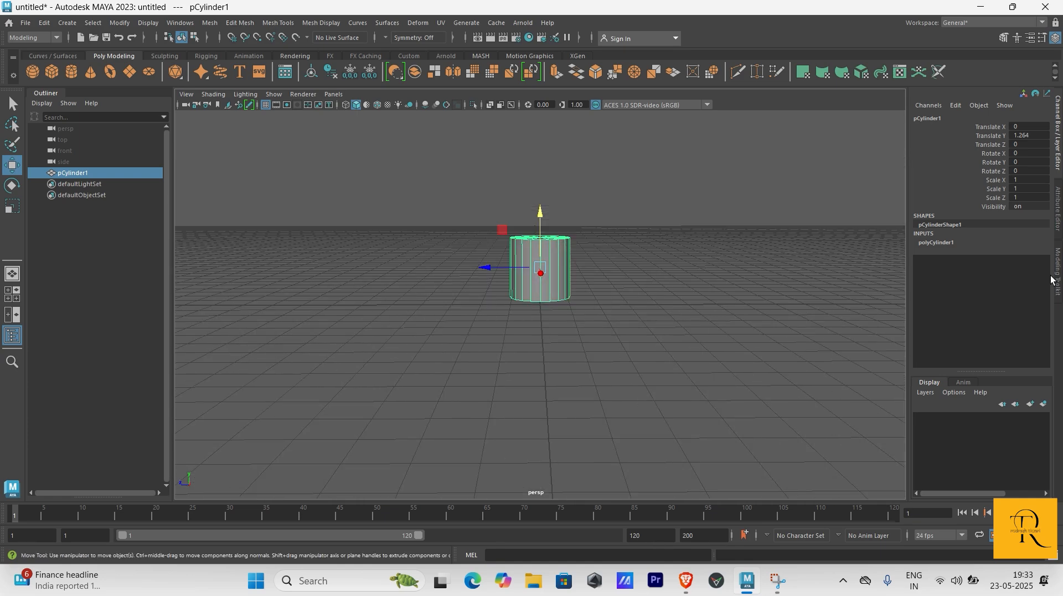
Set the cylinder's height to 16 and raise it to about 8.155 on Y so its base rests on the grid
left_click(950, 242)
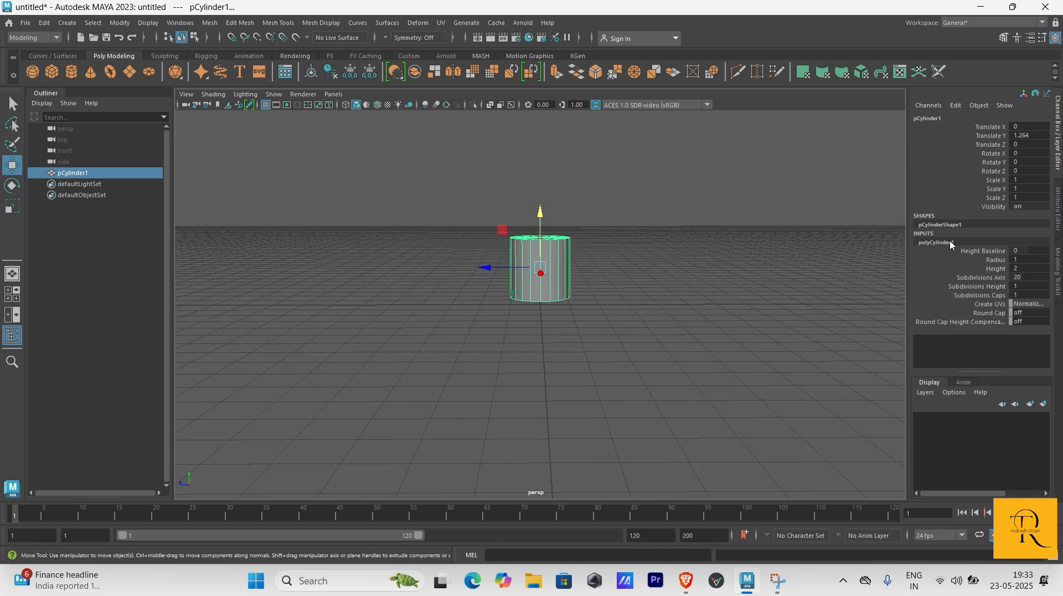
left_click(1016, 269)
type("16")
key("Return")
scroll(635, 325, "down", 1)
scroll(636, 324, "down", 3)
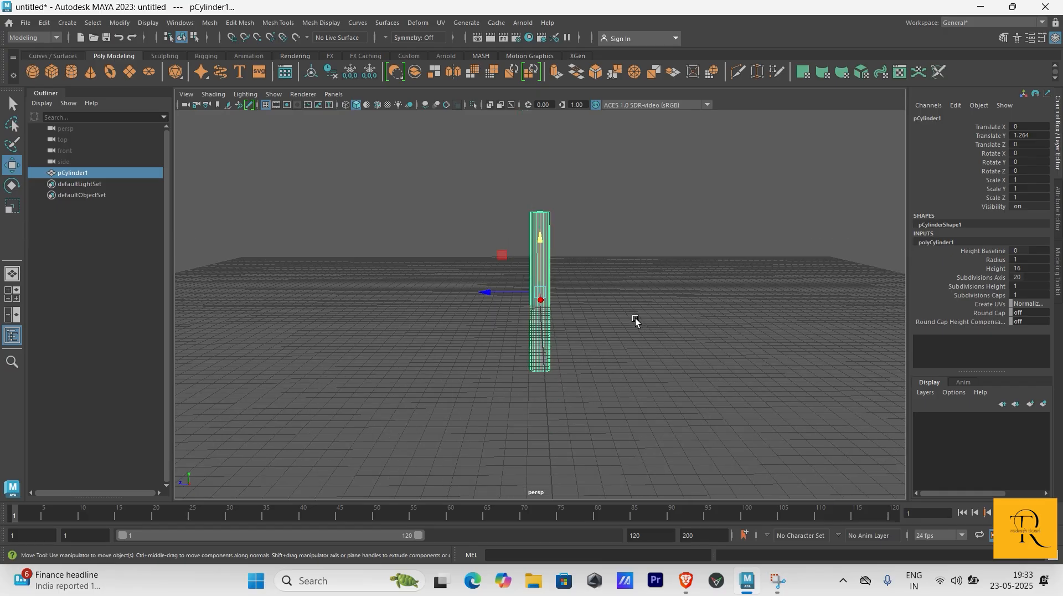
left_click_drag(541, 268, 539, 199)
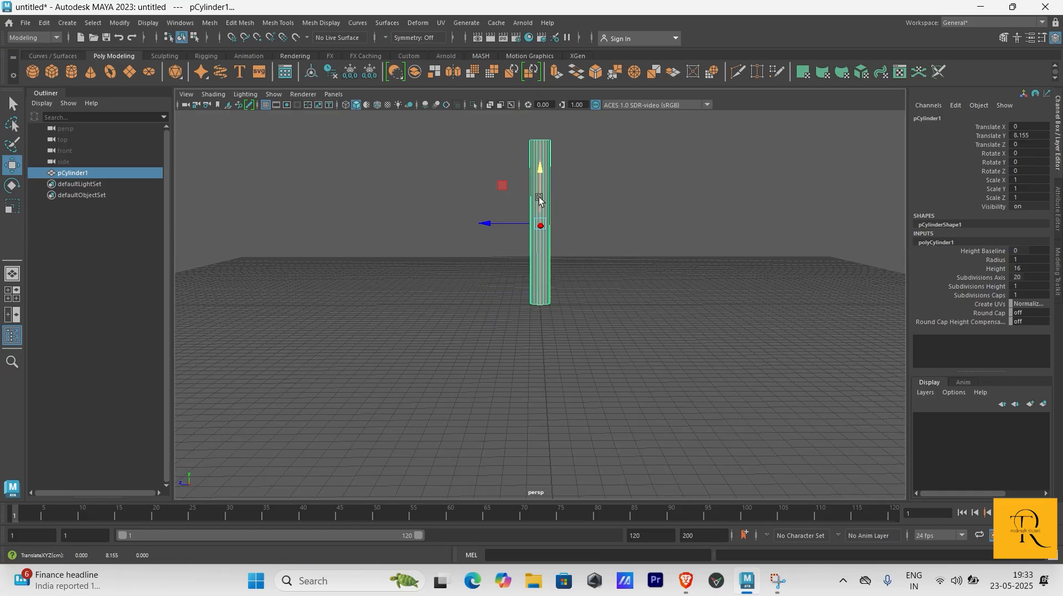
scroll(517, 308, "up", 5)
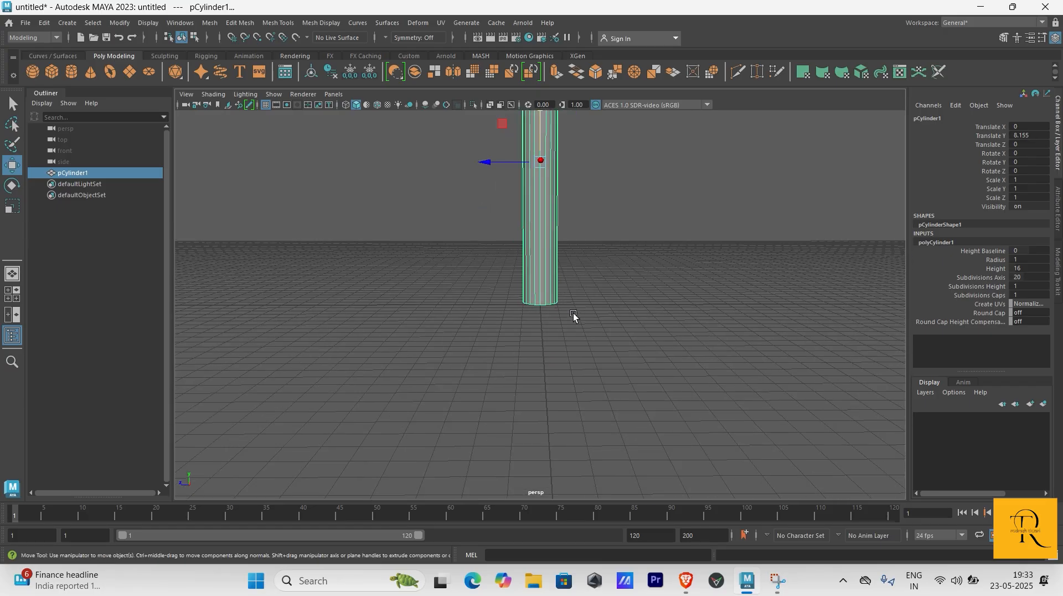
scroll(607, 283, "down", 4)
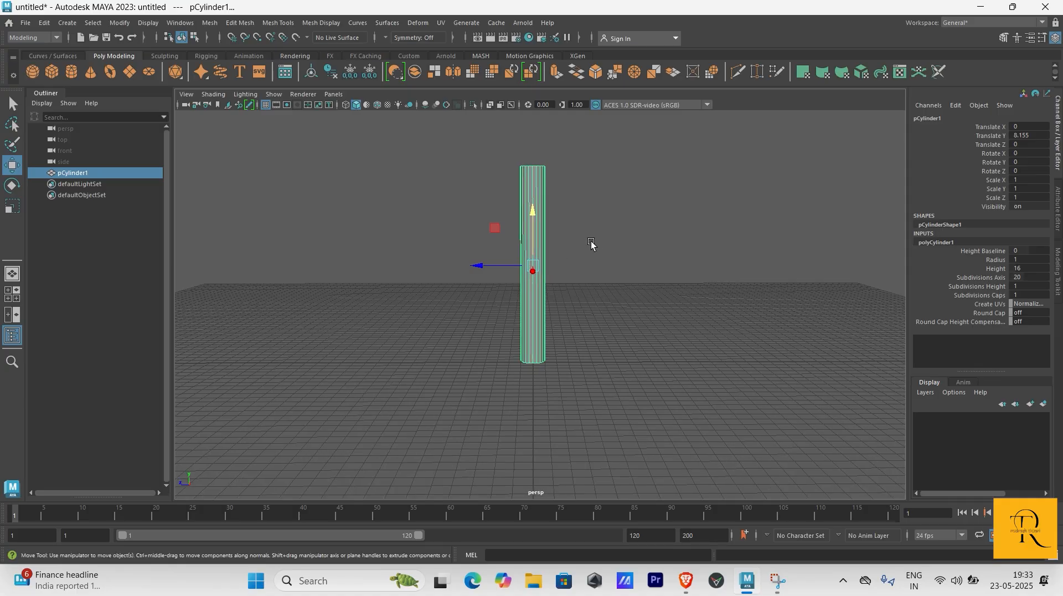
Reselect the tall cylinder and open its polyCylinder1 construction settings
left_click(590, 244)
left_click(532, 218)
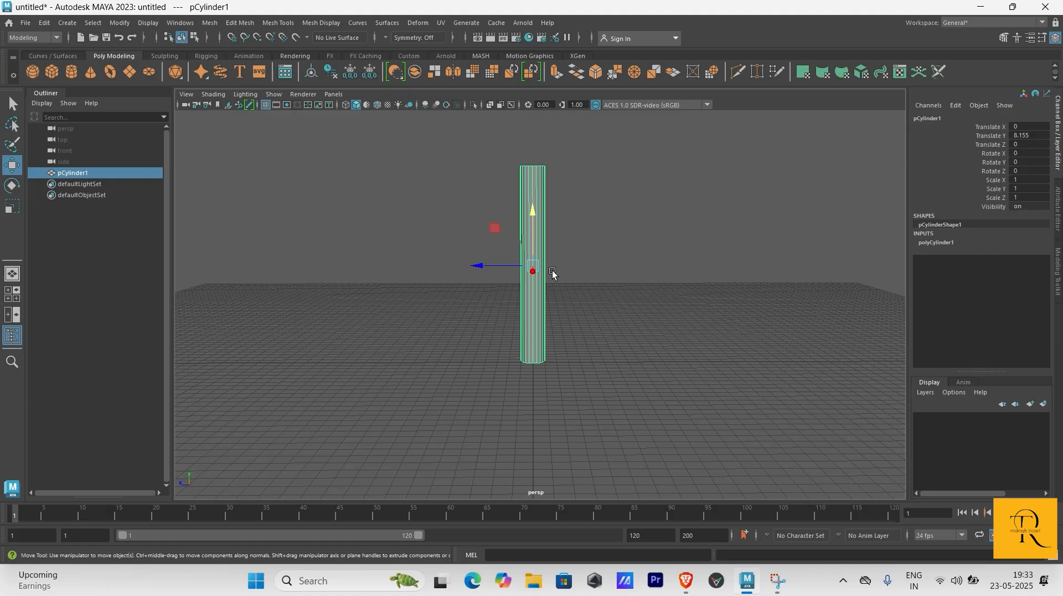
left_click(929, 246)
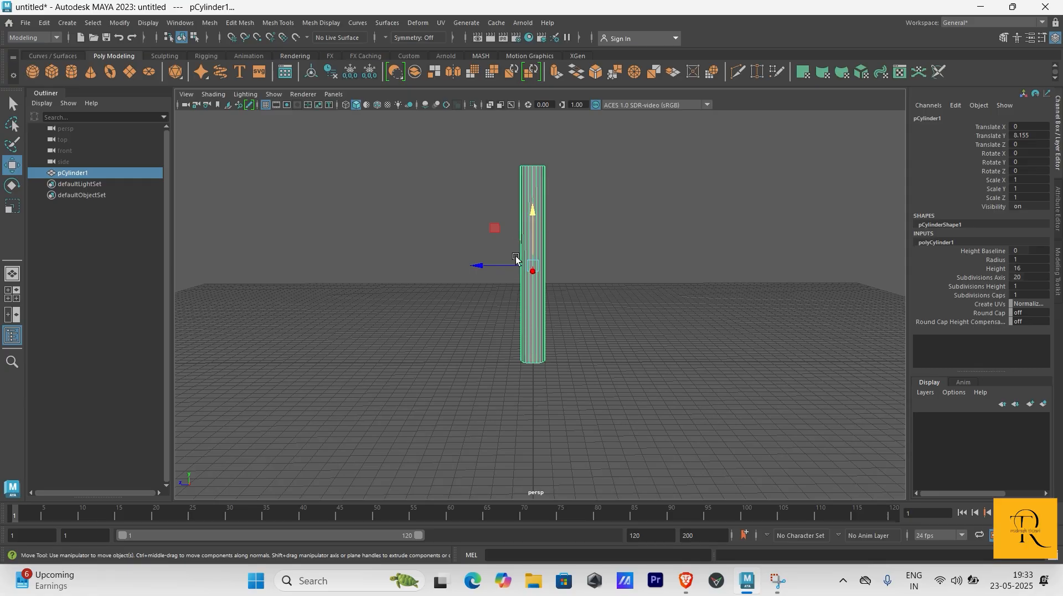
left_click(1019, 276)
left_click_drag(1019, 276, 1020, 276)
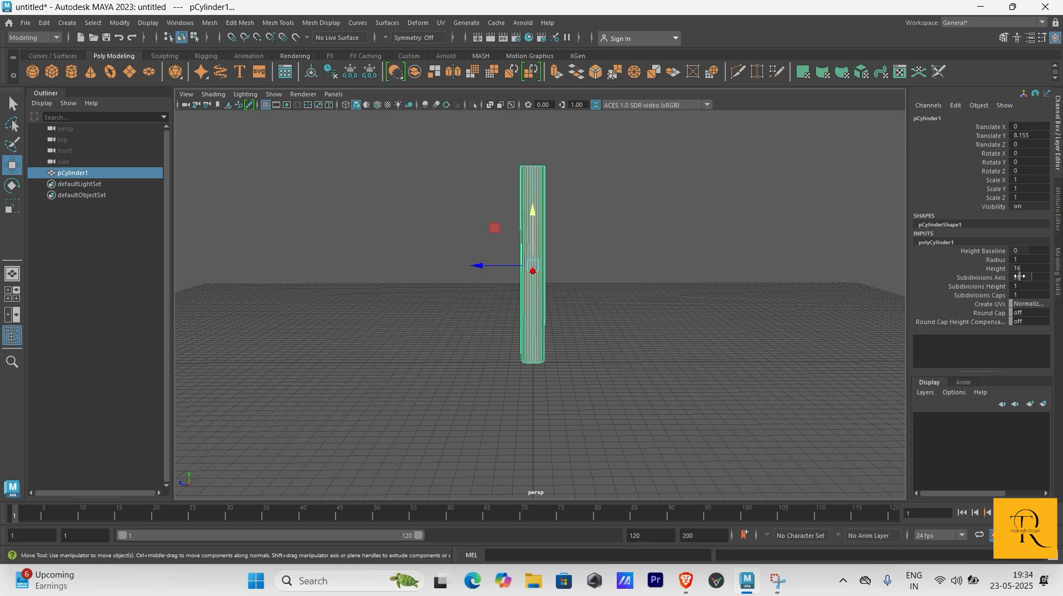
key("ctrl+z")
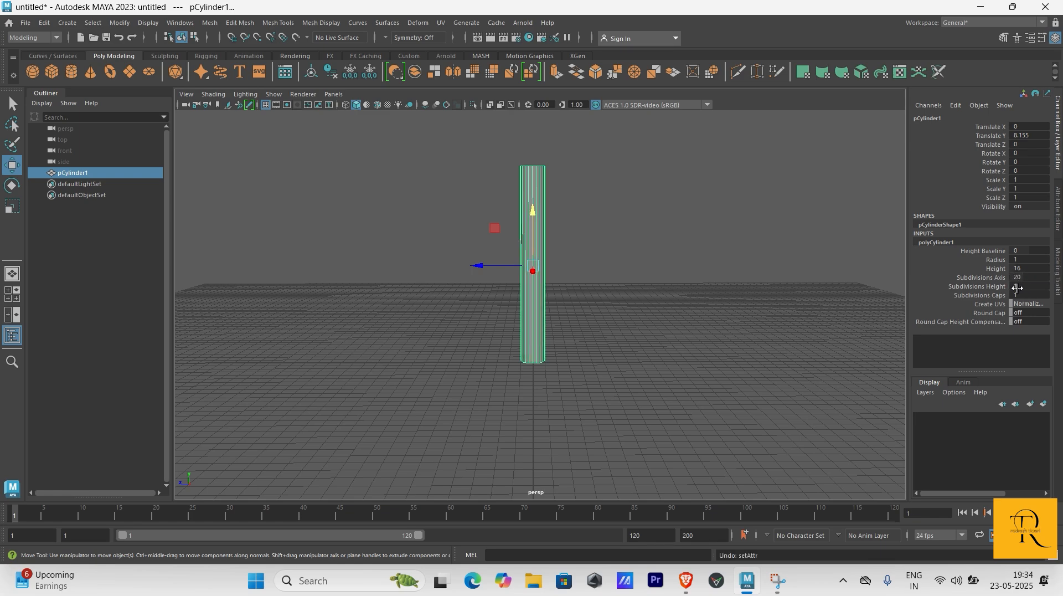
Set the cylinder's height subdivisions to 15 and reselect the cylinder
left_click(1019, 285)
type("2")
key("Return")
left_click_drag(1010, 286, 1018, 285)
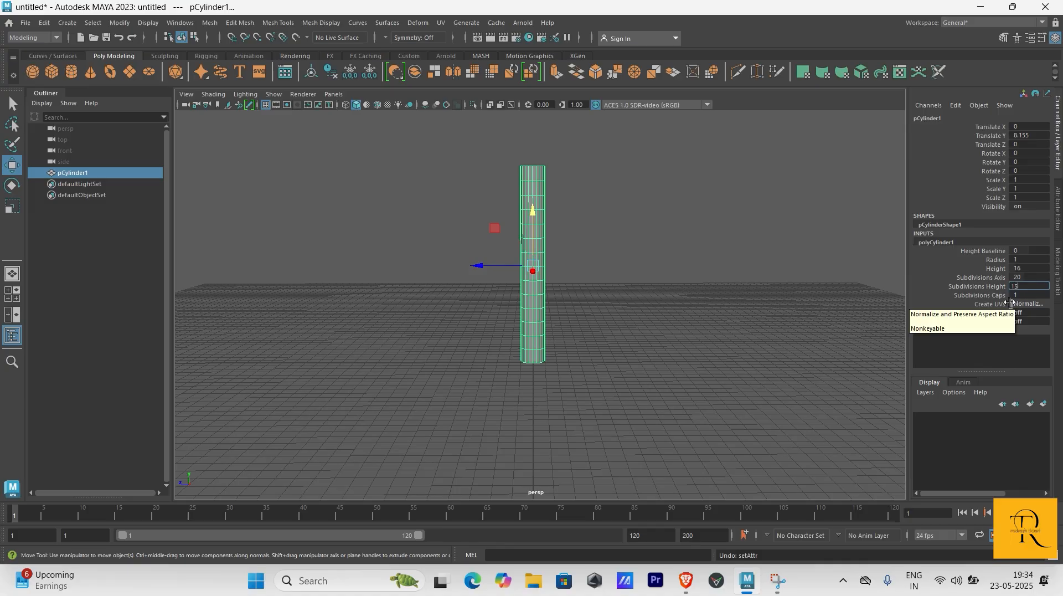
left_click(677, 249)
left_click(534, 259)
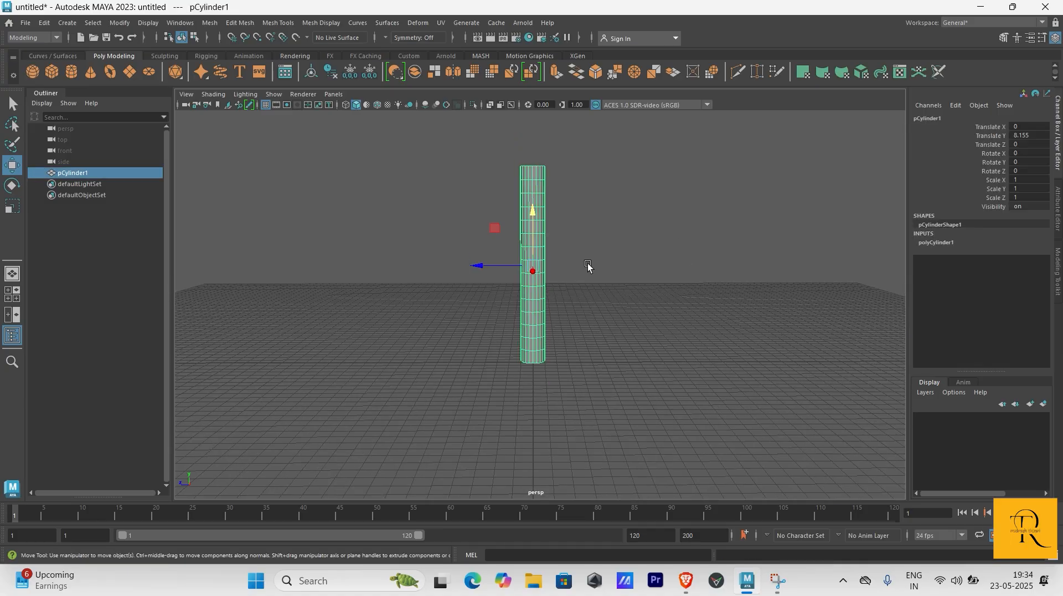
Add a nonlinear Bend deformer to the subdivided cylinder
scroll(586, 265, "down", 1)
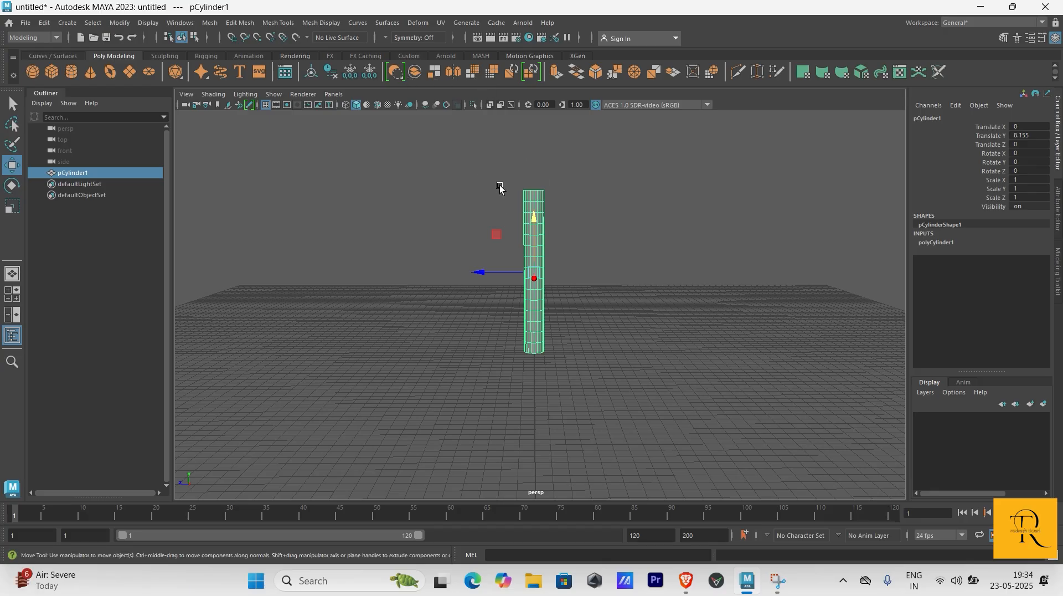
left_click(417, 24)
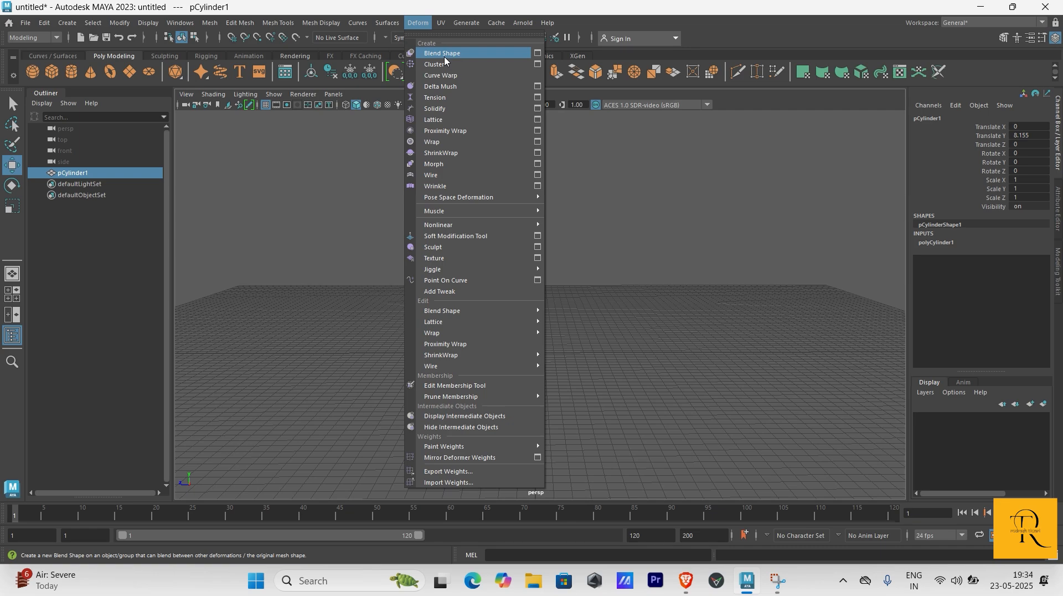
mouse_move(451, 232)
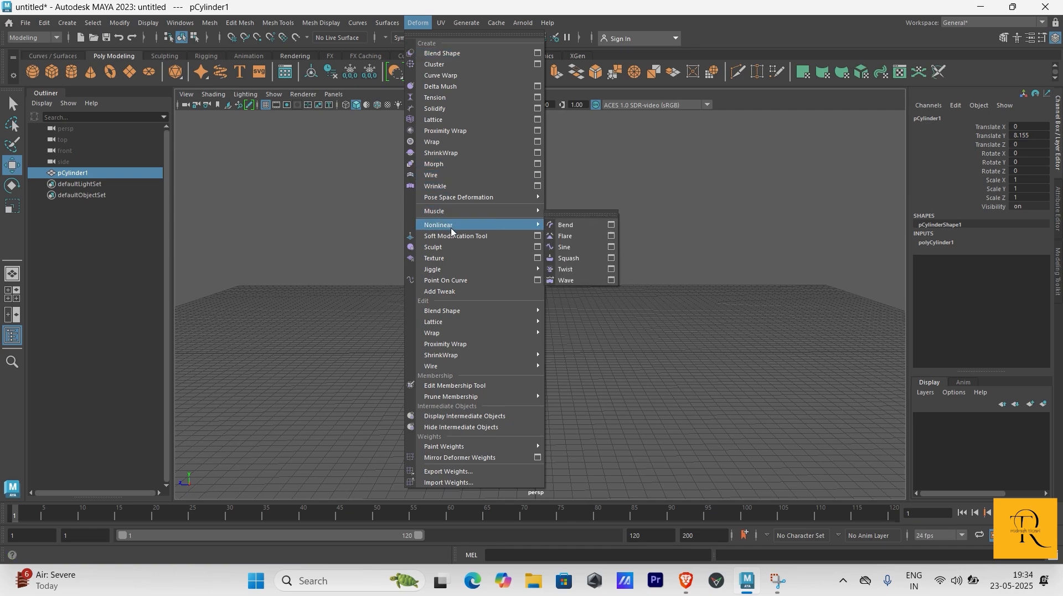
left_click(577, 227)
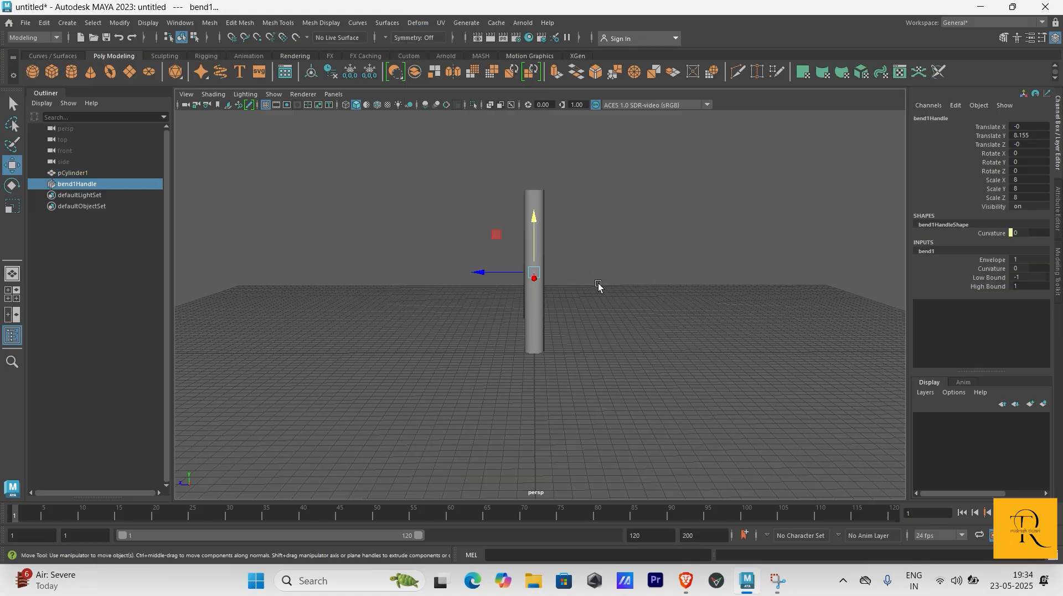
scroll(568, 247, "up", 2)
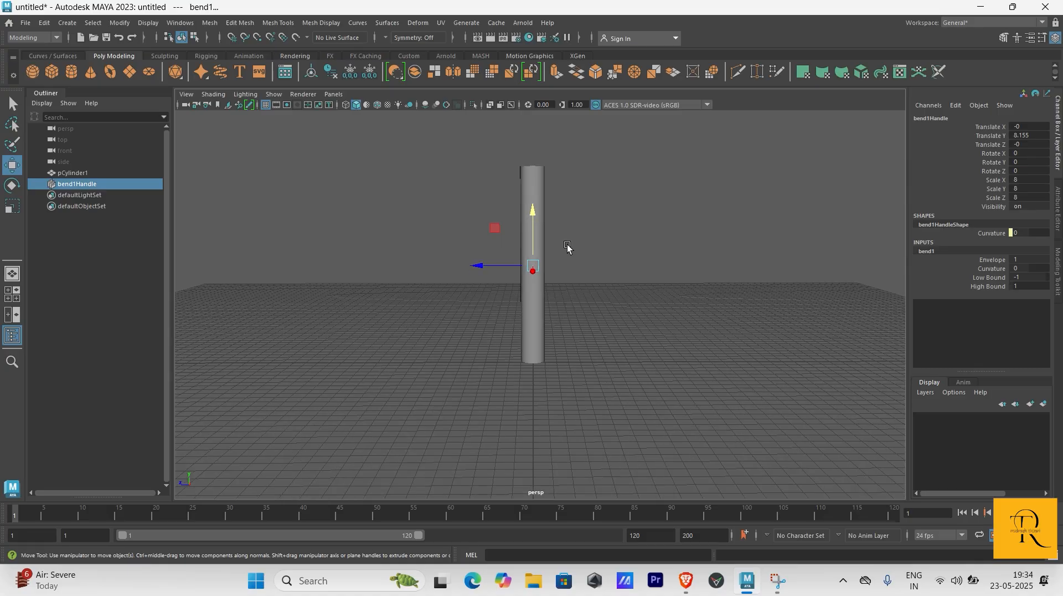
scroll(569, 247, "up", 3)
scroll(571, 351, "down", 2)
left_click_drag(570, 351, 572, 326, "alt")
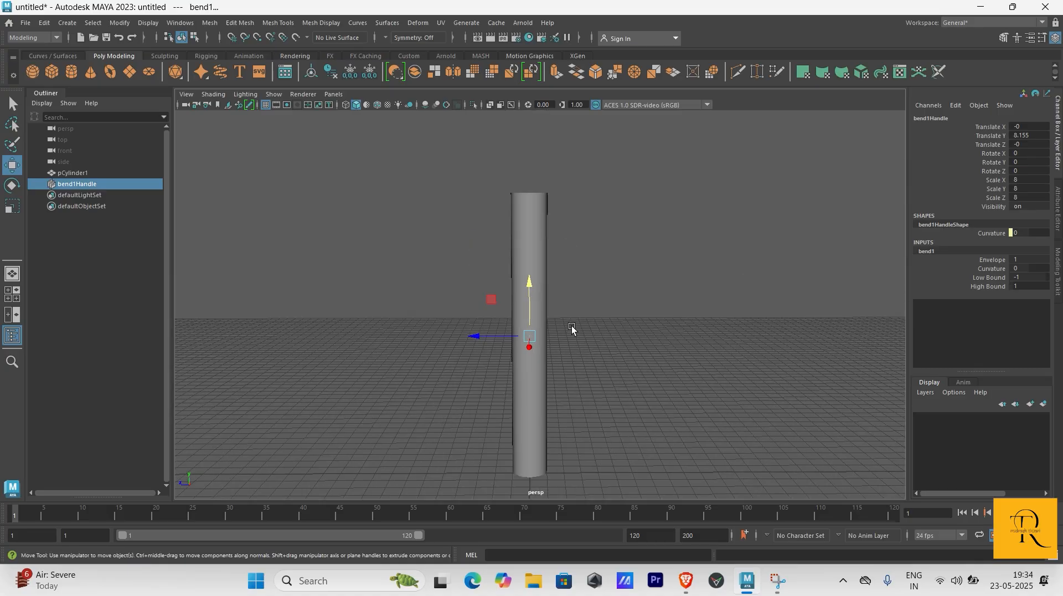
Switch the view to wireframe, select the cylinder and open its bend1 deformer settings
left_click(530, 286)
key("4")
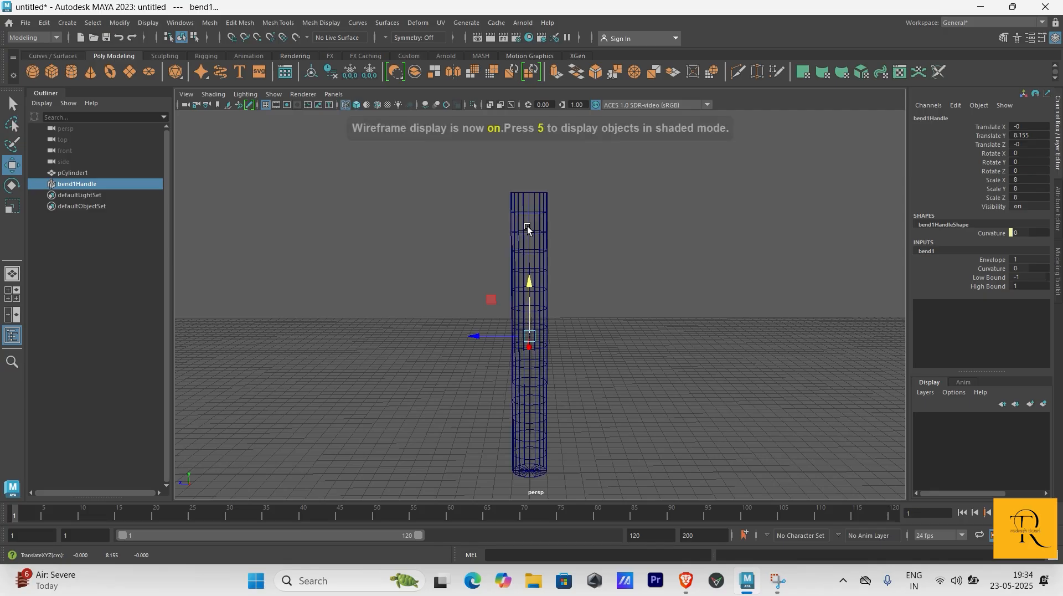
left_click(668, 341)
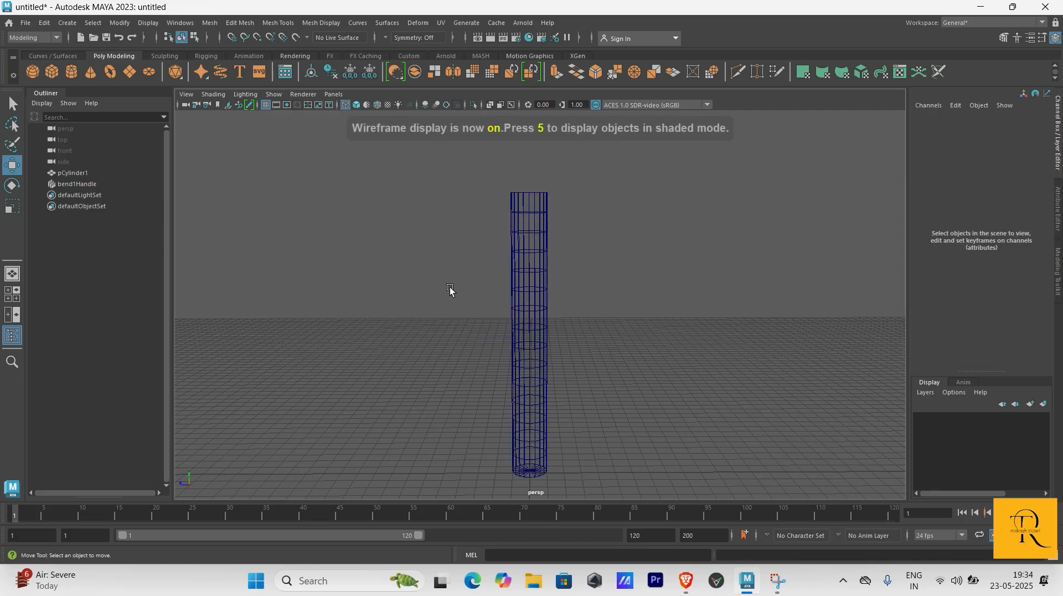
left_click(529, 301)
left_click(930, 244)
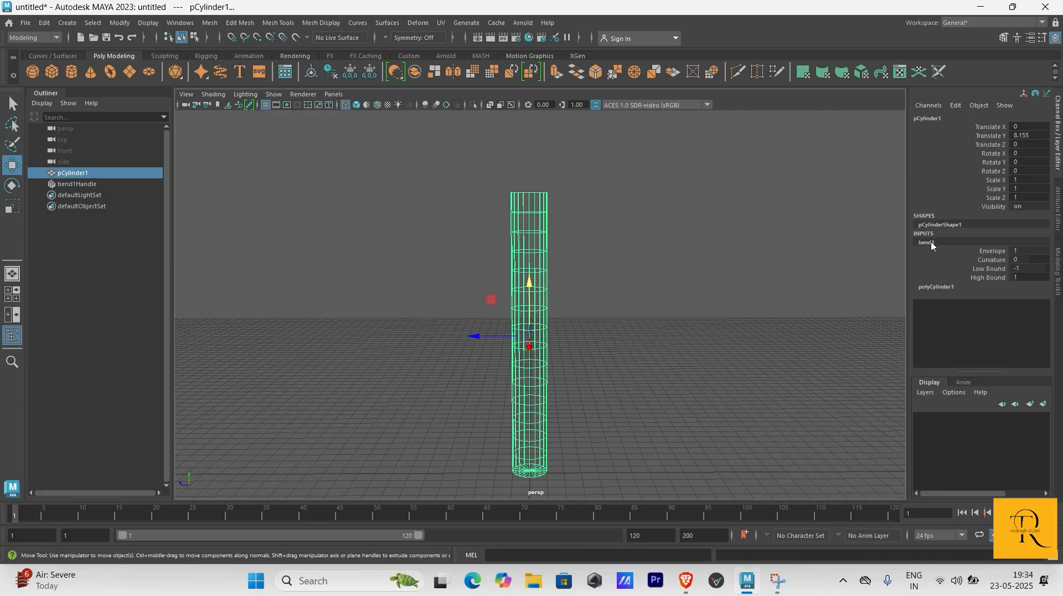
left_click(926, 242)
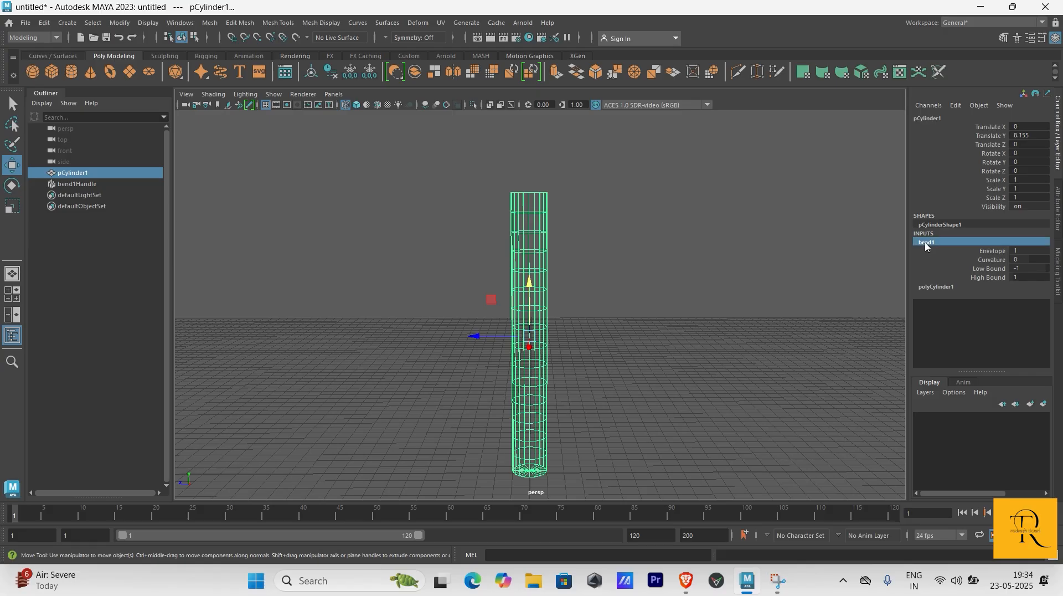
Select the bend handle running inside the wireframe cylinder and expand its bend1 settings
scroll(589, 269, "up", 3)
mouse_move(588, 269)
left_mouse_down("alt")
mouse_move(614, 282)
mouse_move(636, 255)
mouse_move(593, 223)
mouse_move(605, 254)
mouse_move(598, 280)
left_mouse_up("alt")
left_click(531, 194)
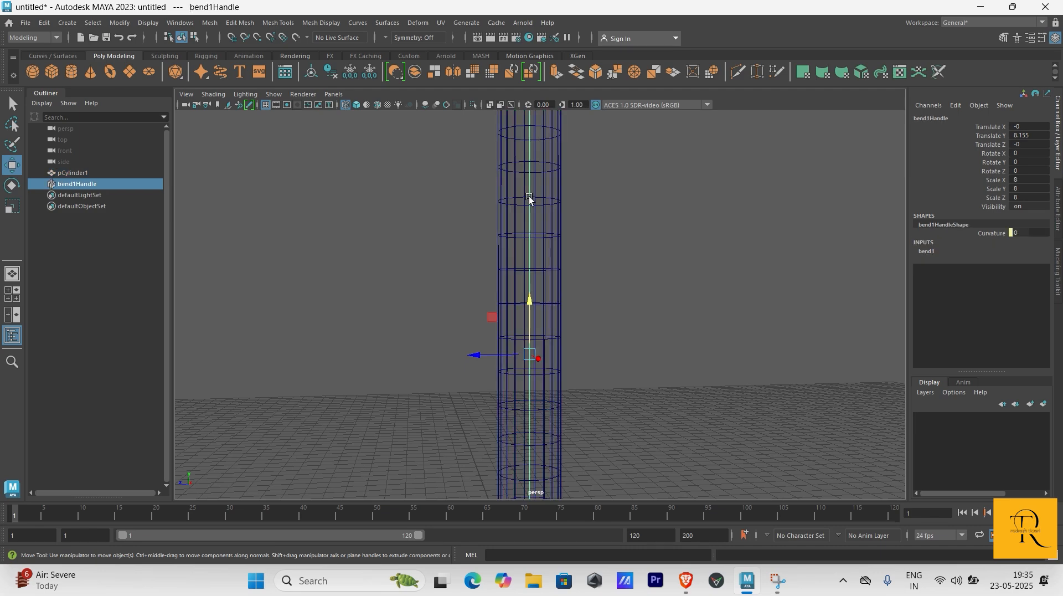
scroll(529, 291, "down", 3)
left_click_drag(541, 311, 530, 252, "alt")
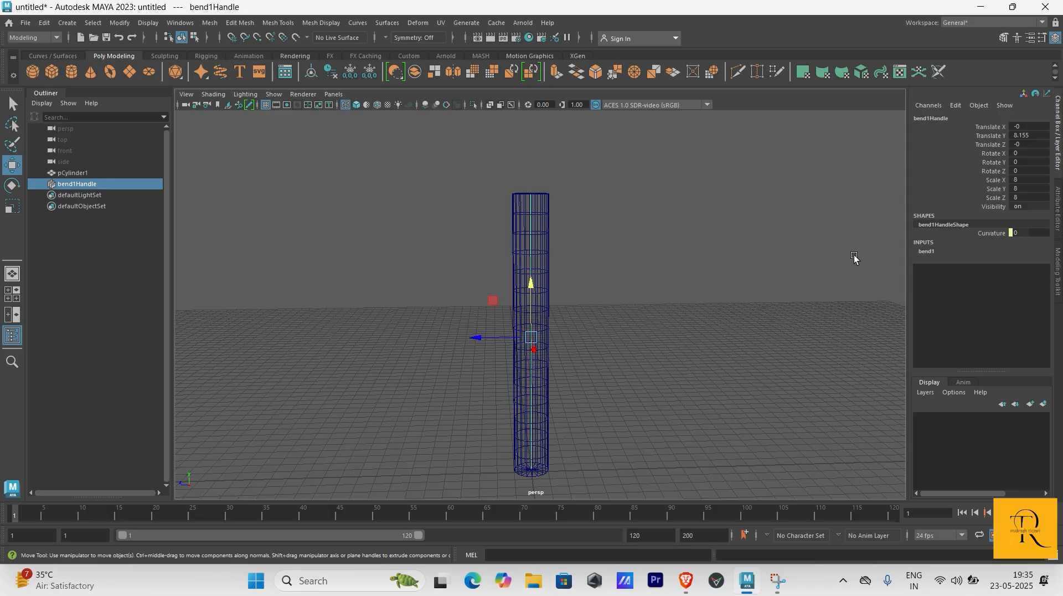
left_click(924, 251)
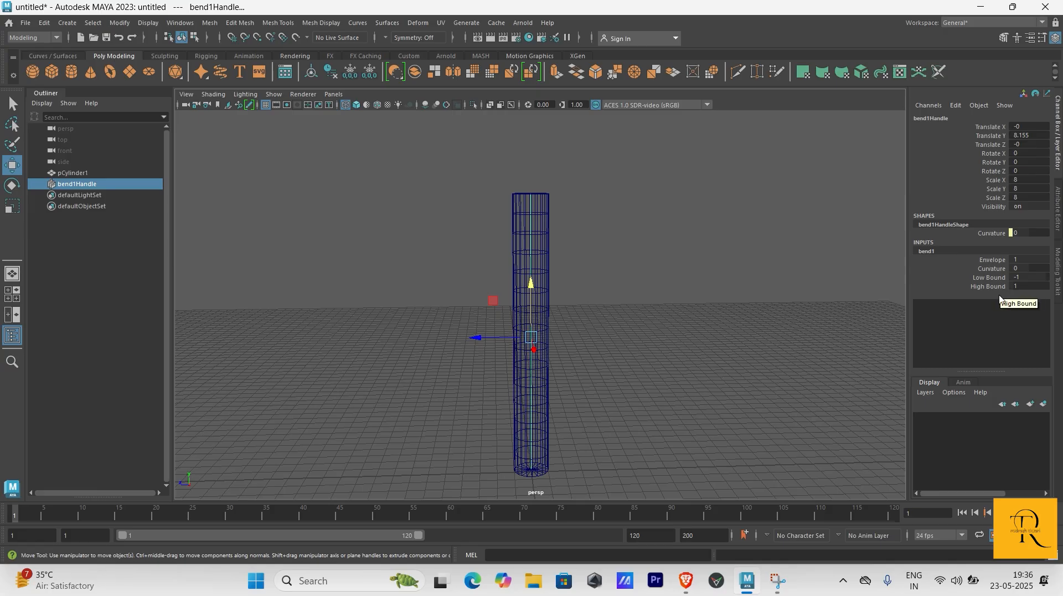
Return to shaded display and set the bend deformer's curvature to 200
left_click(1019, 269)
type("3")
key("Return")
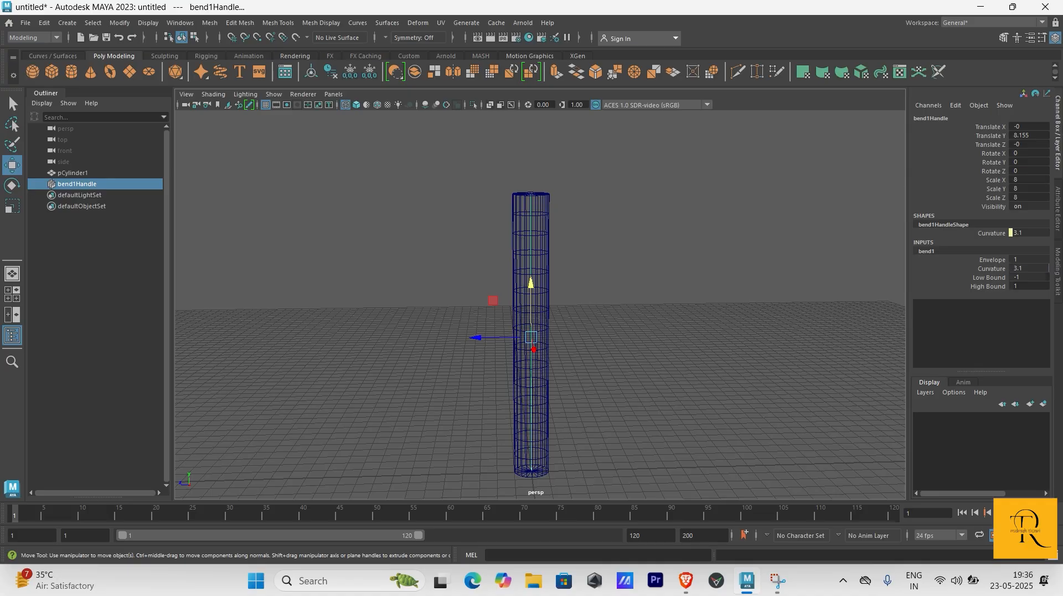
mouse_move(1020, 269)
left_mouse_down()
mouse_move(1005, 269)
mouse_move(1031, 269)
left_mouse_up()
key("5")
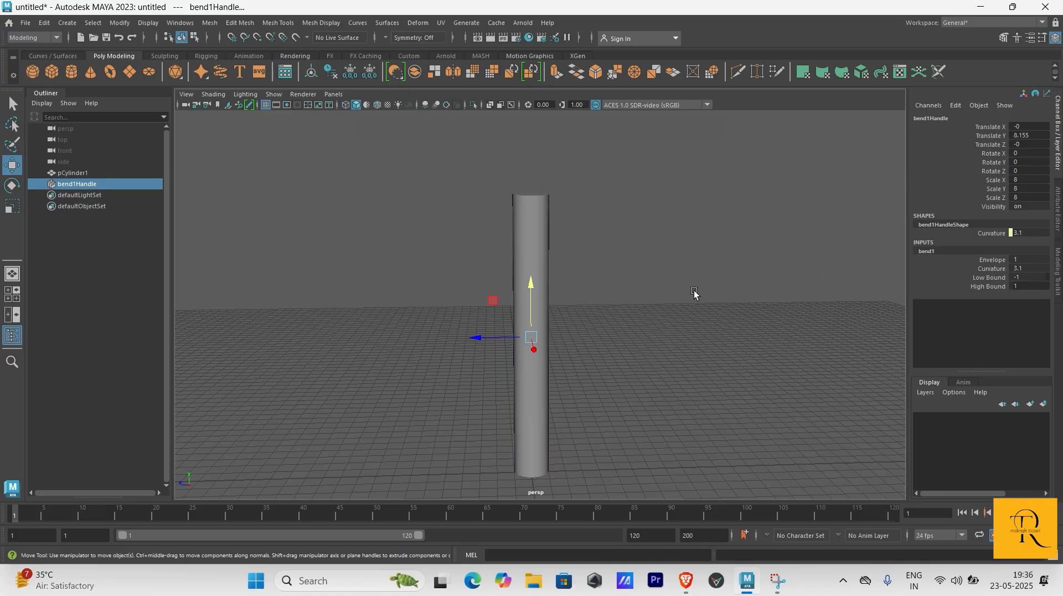
left_click(1019, 269)
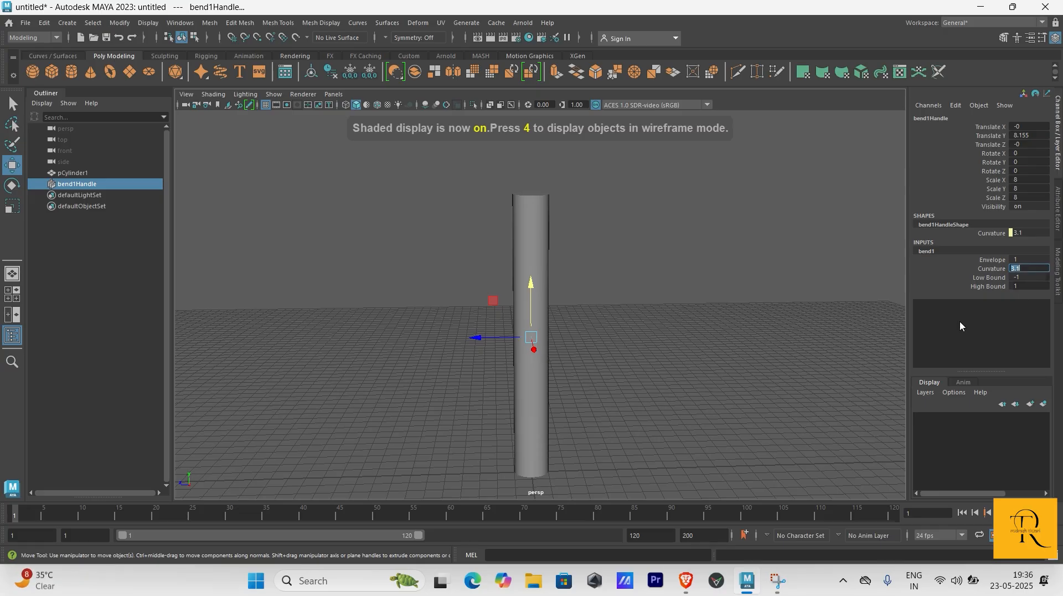
left_click(709, 297)
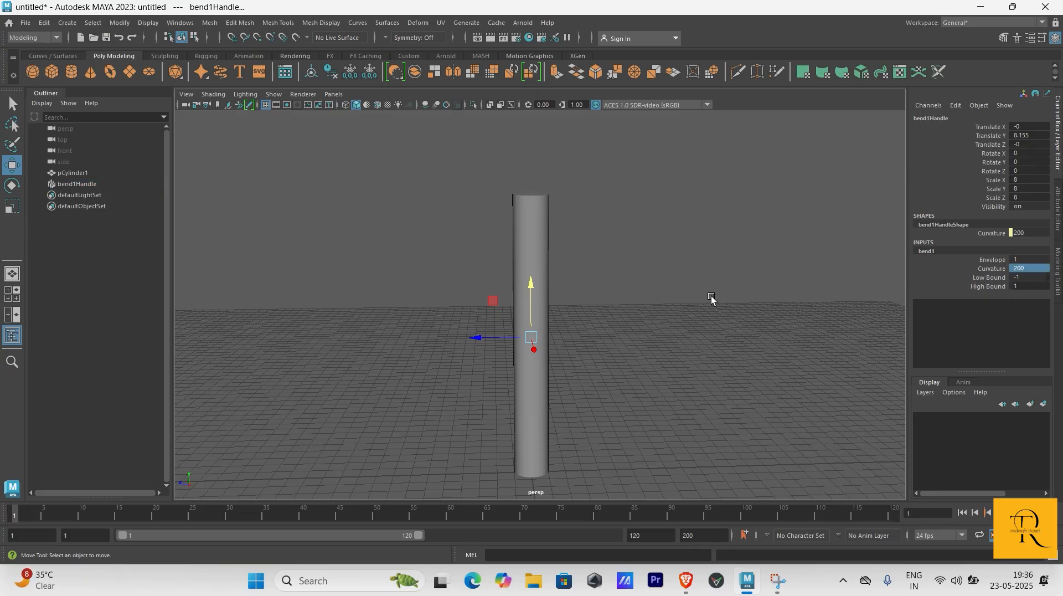
Select the curled cylinder and reduce its bend1 curvature to 120
left_click(548, 346)
left_click_drag(553, 346, 753, 347, "alt")
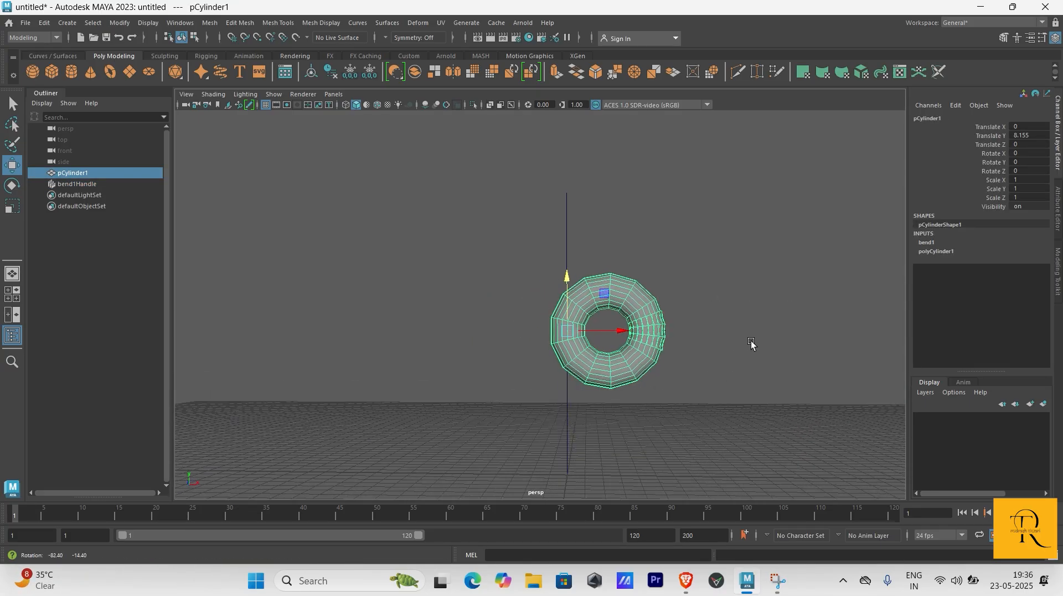
left_click(932, 242)
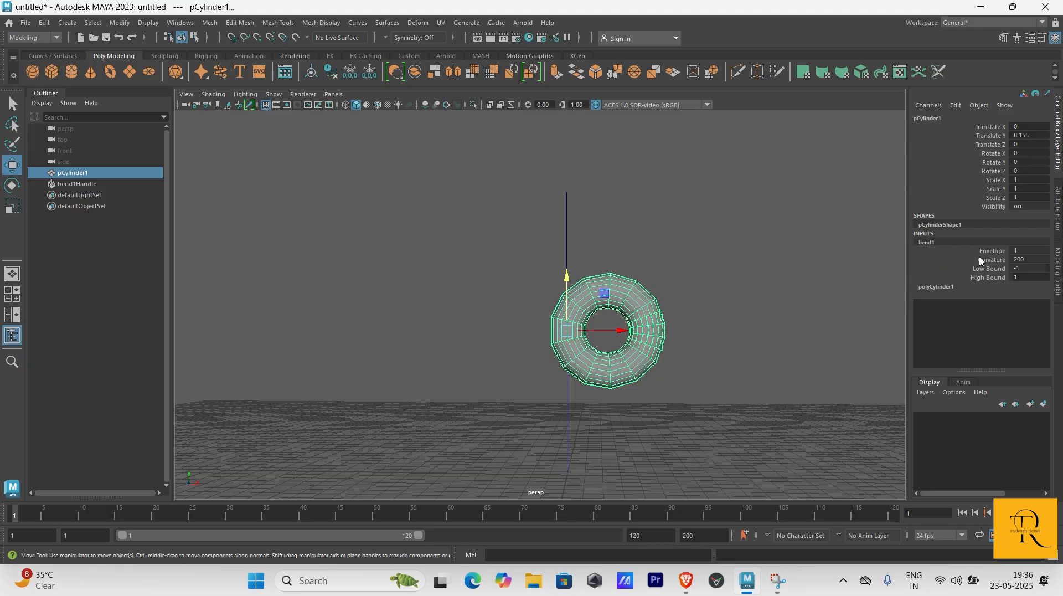
double_click(1023, 259)
type("12")
left_click(755, 332)
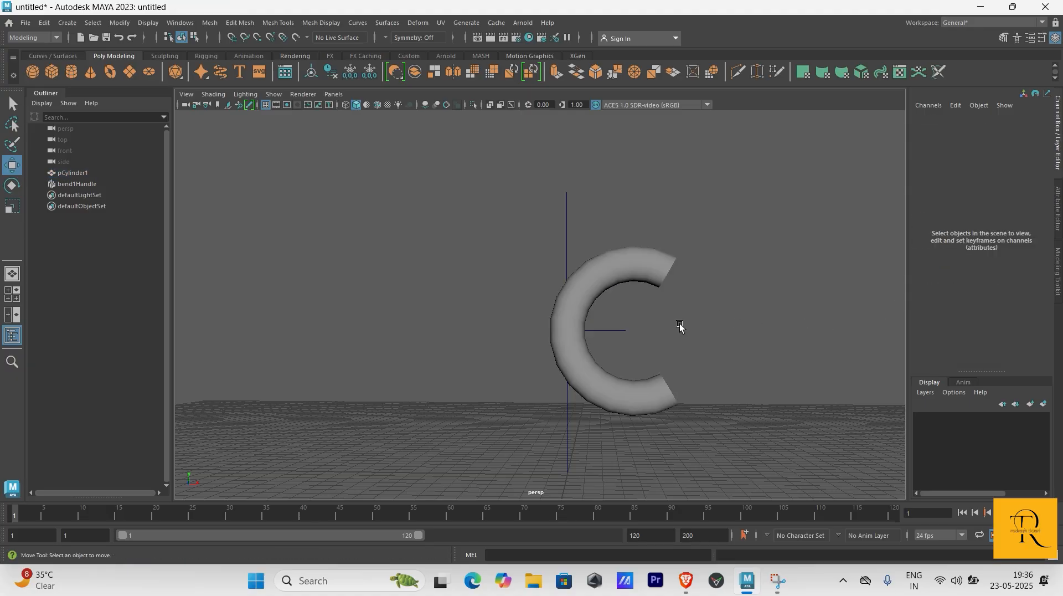
Slide the C-shaped cylinder down and up along Y through the bend, settling it at about 8.116
left_click(645, 274)
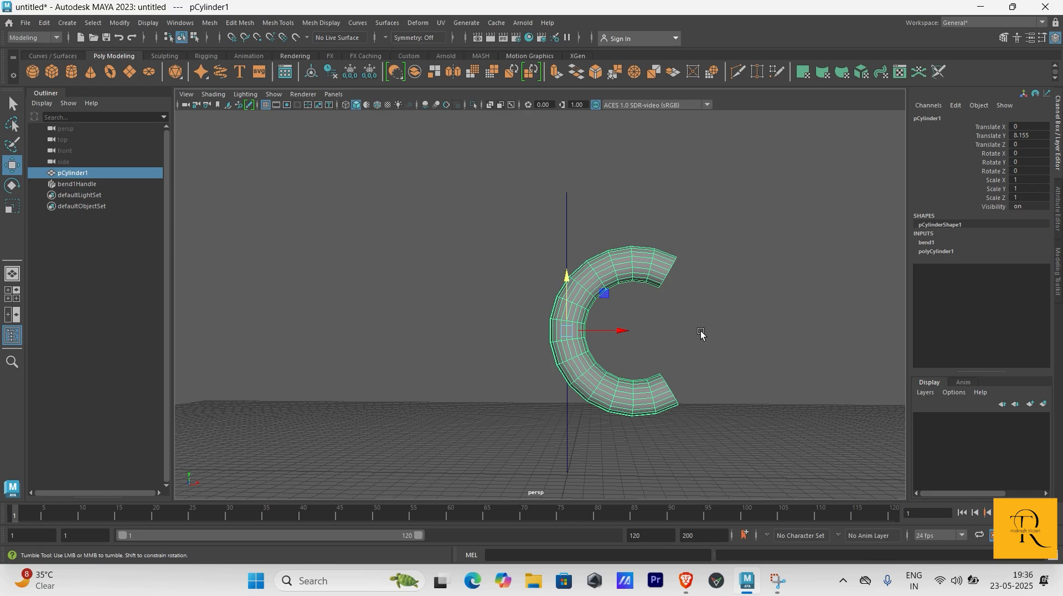
mouse_move(702, 330)
left_mouse_down("alt")
mouse_move(555, 331)
mouse_move(707, 335)
left_mouse_up("alt")
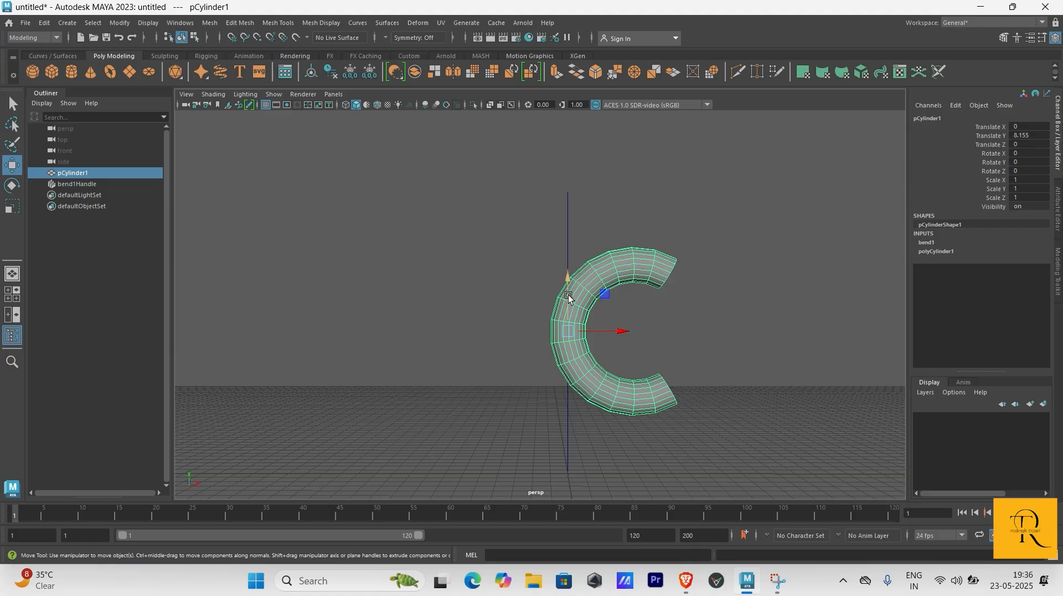
left_click_drag(568, 298, 583, 341)
key("ctrl+z")
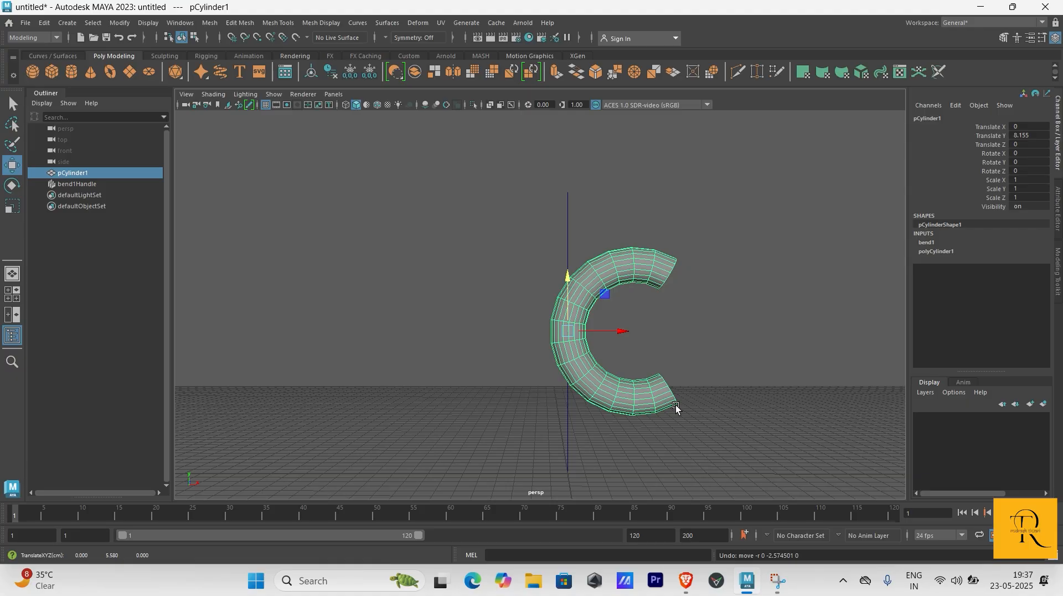
left_click_drag(569, 283, 573, 193)
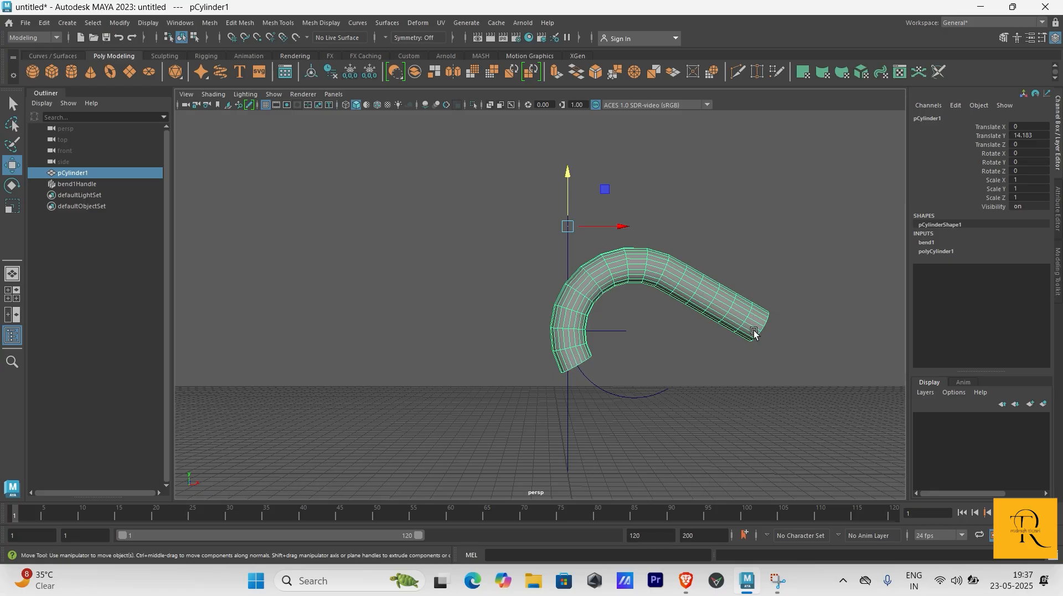
left_click_drag(563, 185, 573, 283)
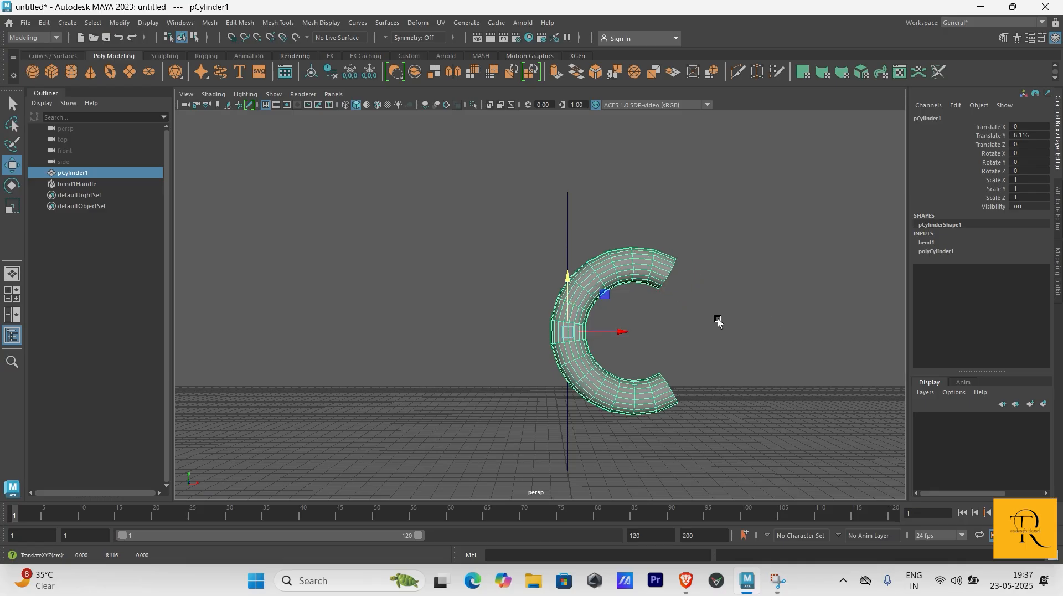
Open the cylinder's bend1 settings, try a high bound of 0 and undo it back to 5
left_click(929, 243)
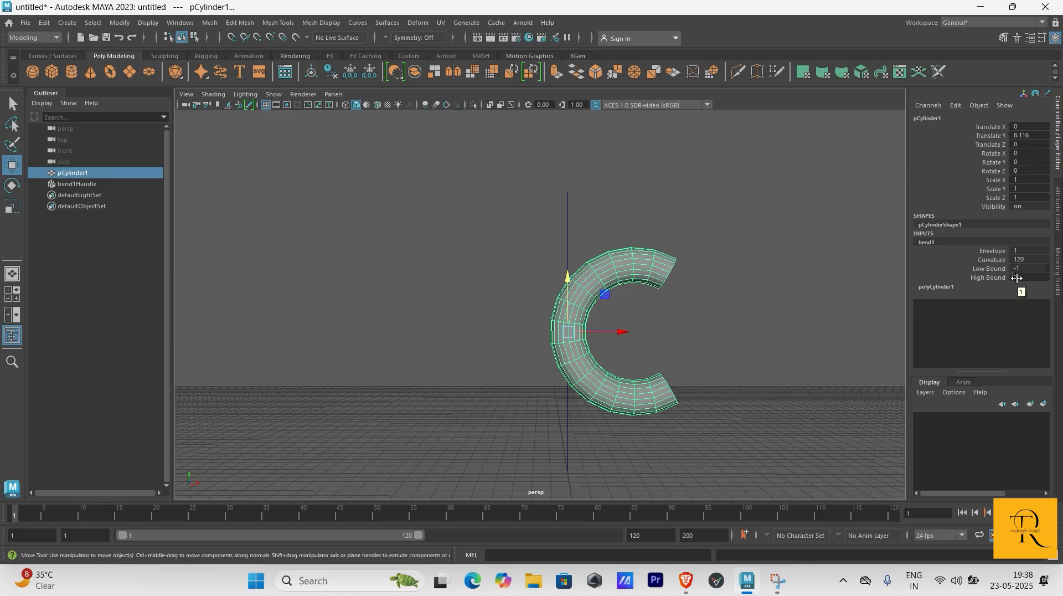
left_click(1018, 277)
type("3")
key("Return")
mouse_move(1017, 277)
left_mouse_down()
mouse_move(1006, 284)
mouse_move(1030, 278)
left_mouse_up()
mouse_move(1022, 277)
middle_mouse_down()
mouse_move(1044, 277)
mouse_move(1016, 277)
middle_mouse_up()
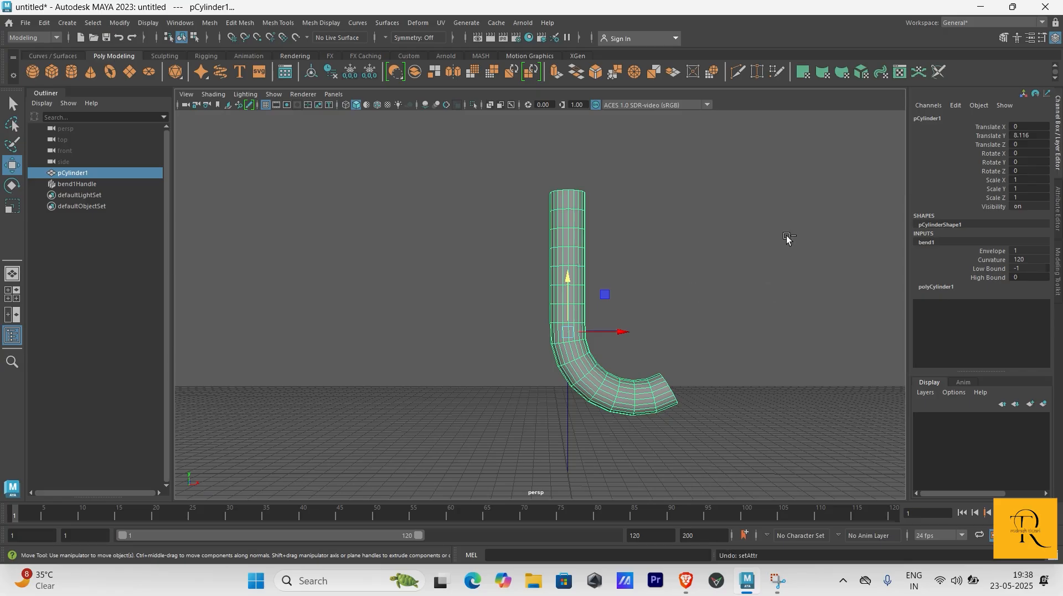
key("ctrl+z")
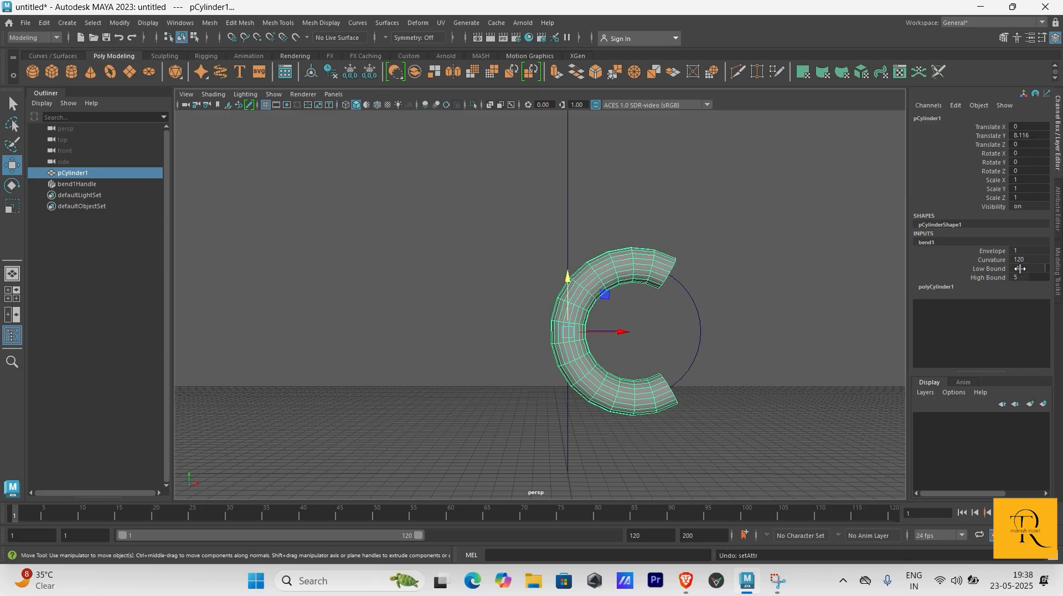
Set the bend's low bound to 0 and its high bound to 3
type("-1.9")
left_click_drag(1016, 268, 1049, 268, "ctrl")
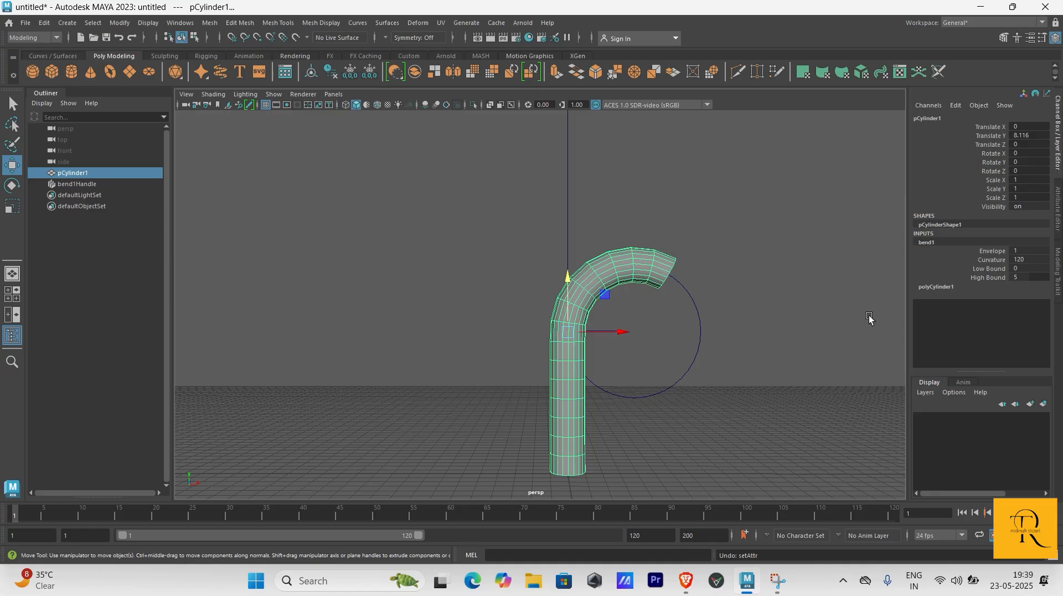
left_click(1016, 278)
type("7")
key("Return")
mouse_move(1049, 278)
left_mouse_down()
mouse_move(1010, 277)
mouse_move(1045, 268)
left_mouse_up()
scroll(762, 251, "down", 4)
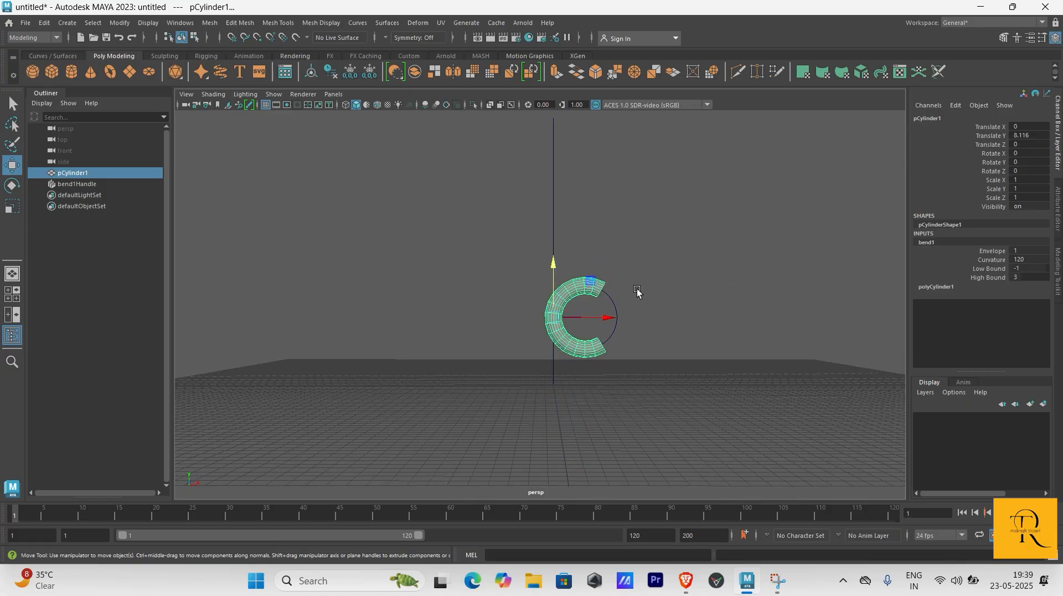
scroll(720, 296, "up", 3)
left_click_drag(1021, 269, 1026, 268)
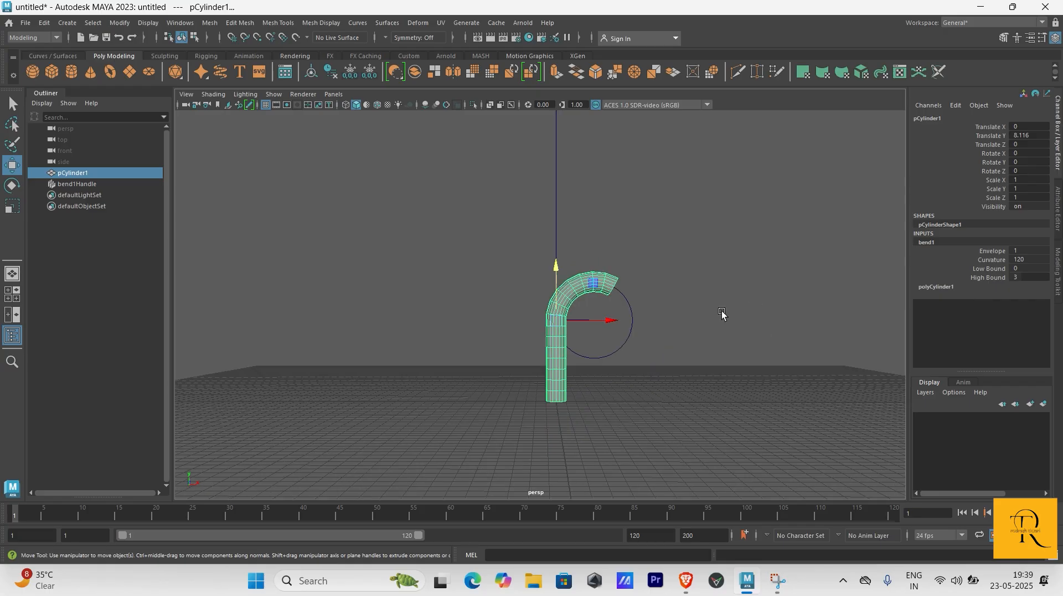
Lower the bent pipe to about 7.558 on Y, then try raising it to about 9.995 and undo that move
left_click_drag(560, 280, 691, 289)
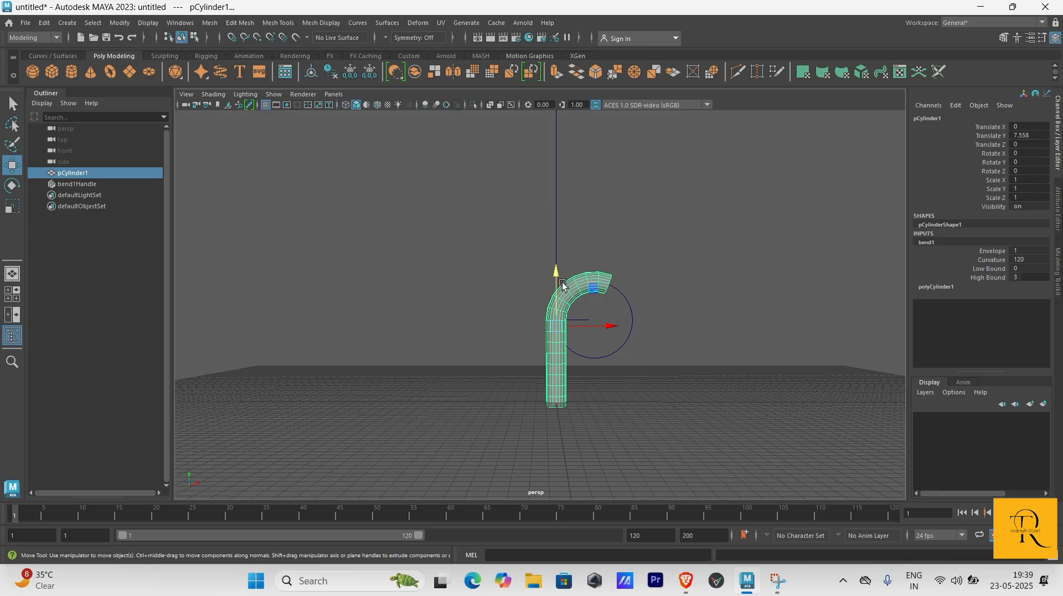
left_click_drag(561, 285, 560, 259)
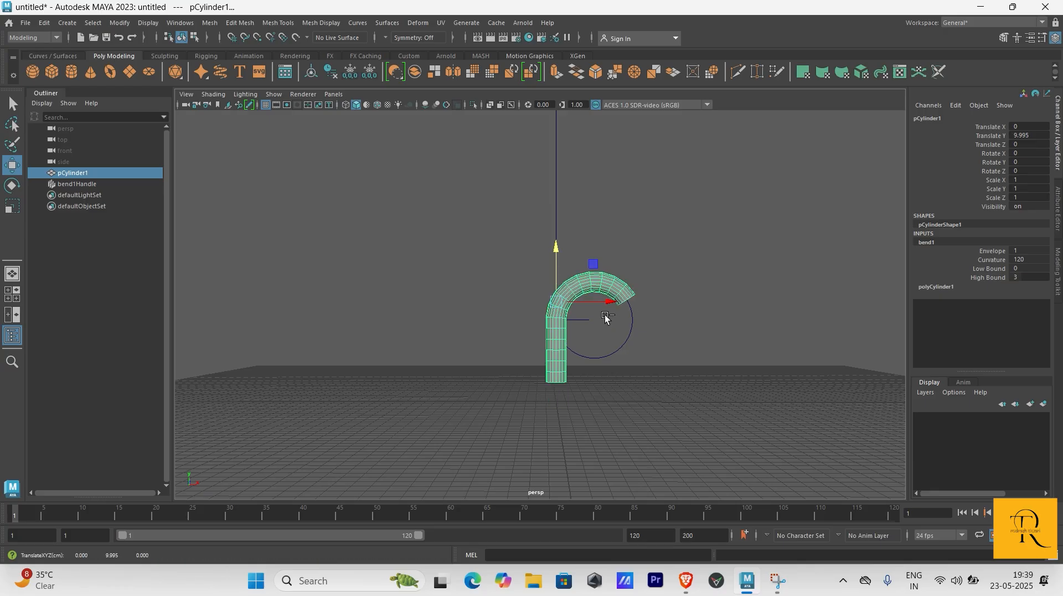
key("ctrl+z")
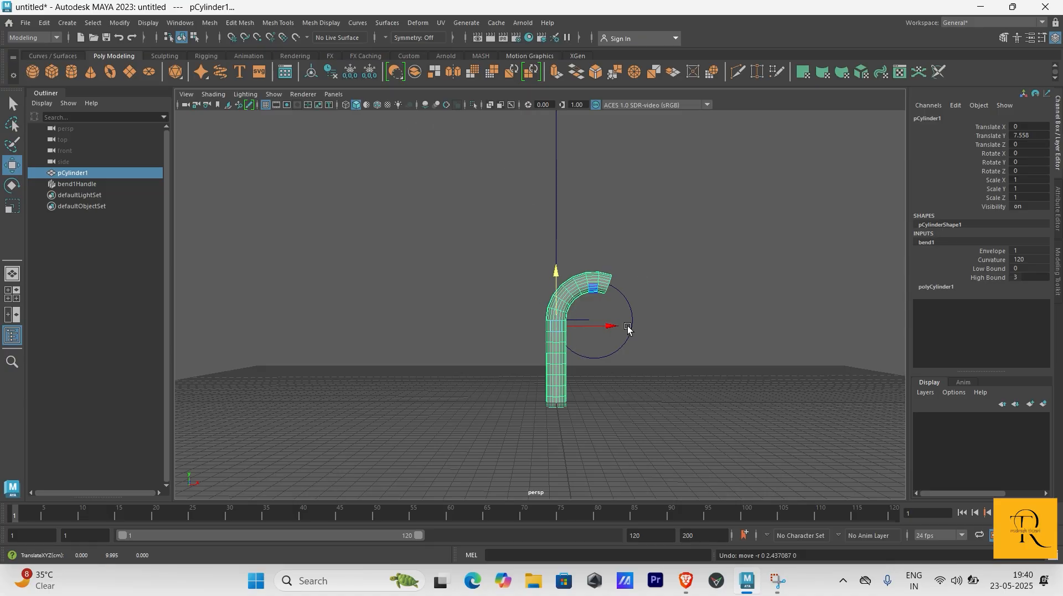
Clean up the bent pipe by centering its pivot, deleting its history and freezing its transformations
left_click(312, 73)
left_click(332, 74)
left_click(356, 73)
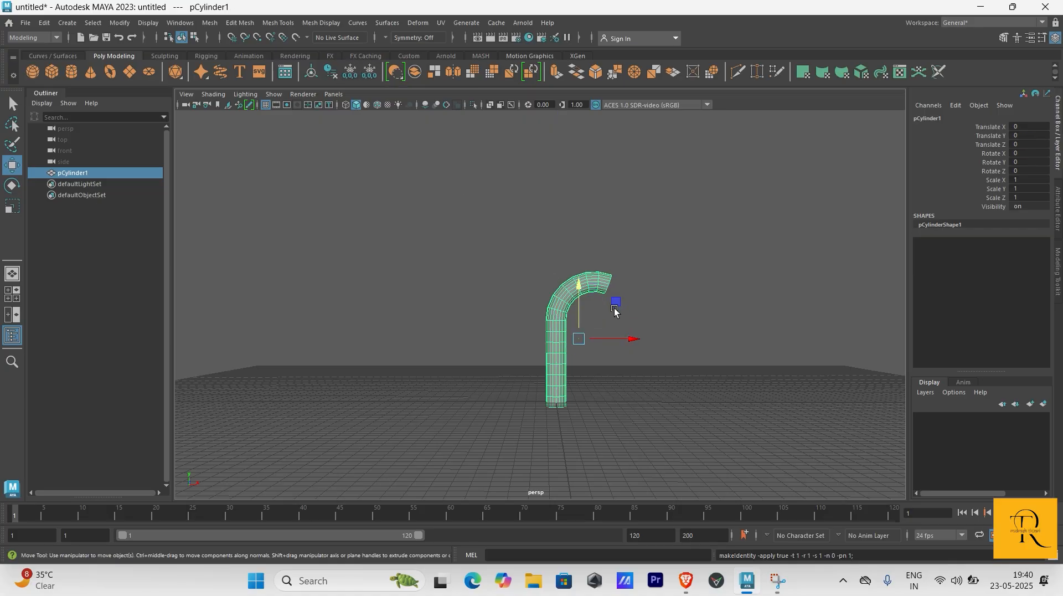
Try raising the cleaned-up pipe to about 14.057 on Y and undo the move
left_click_drag(578, 302, 521, 157)
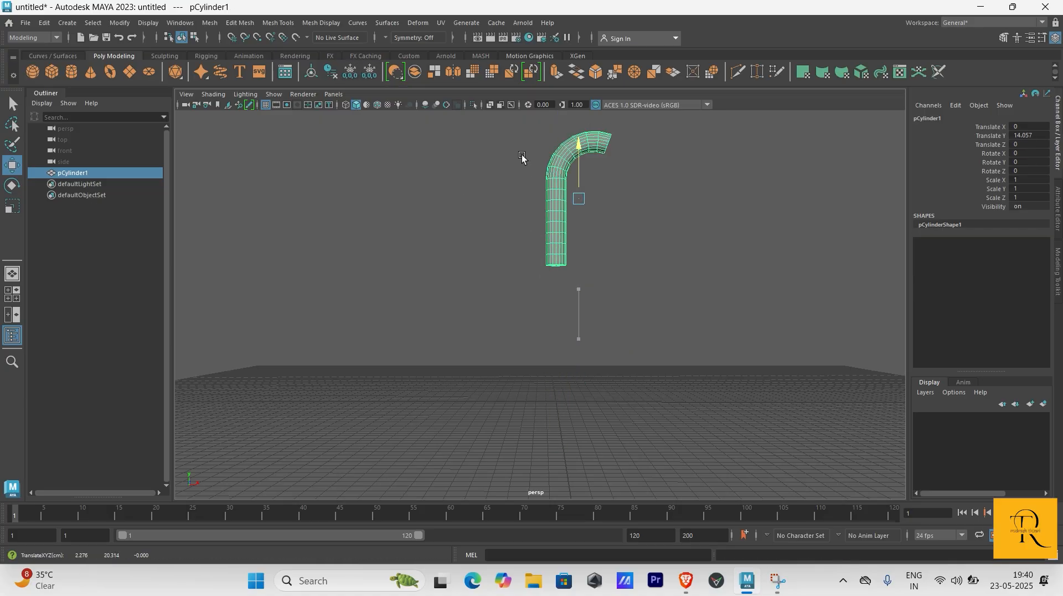
key("ctrl+z")
key("ctrl+z")
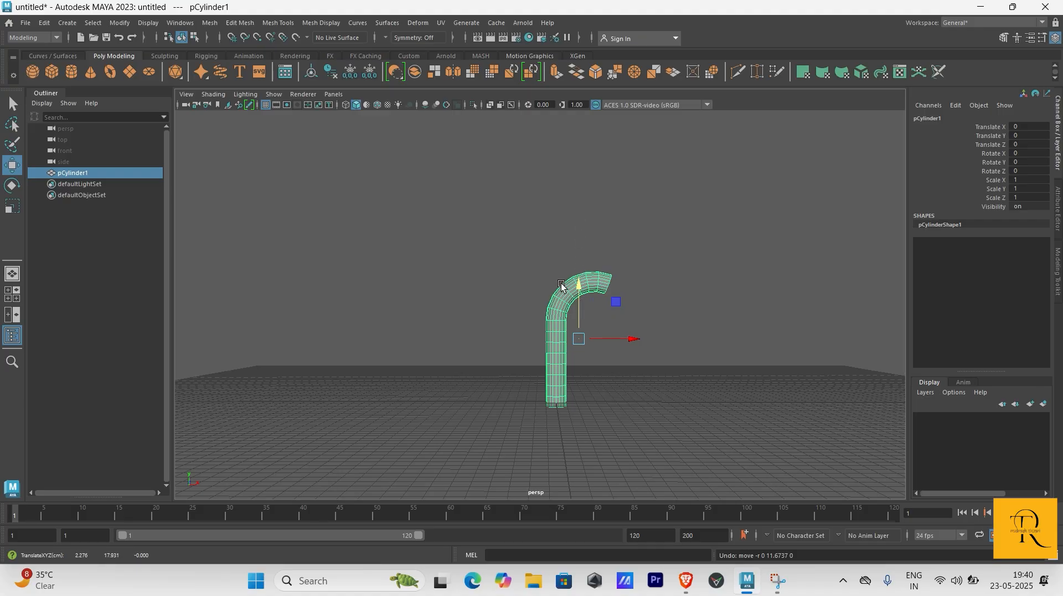
Raise the bent pipe slightly to about 0.387 on Y so its base rests on the grid
left_click(619, 290)
left_click(592, 285)
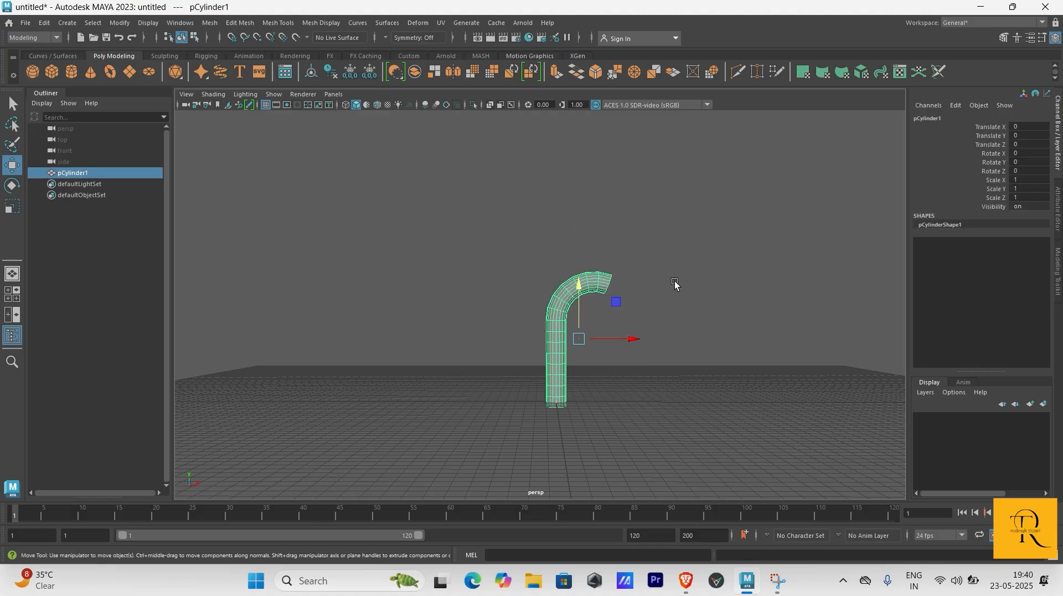
left_click(578, 284)
mouse_move(582, 300)
left_mouse_down()
mouse_move(582, 239)
mouse_move(582, 297)
left_mouse_up()
scroll(591, 300, "up", 3)
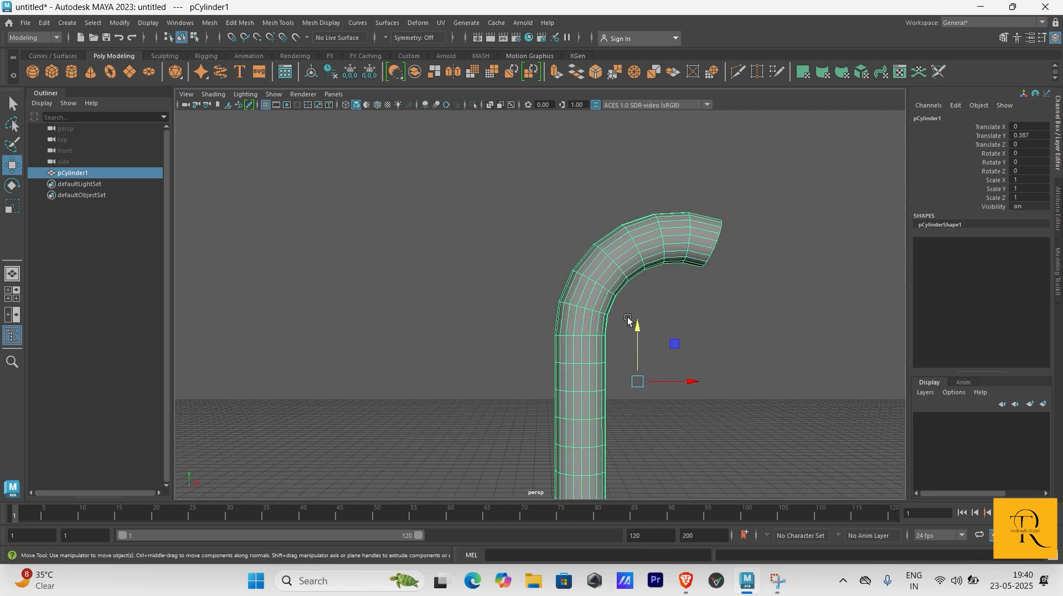
scroll(607, 279, "up", 4)
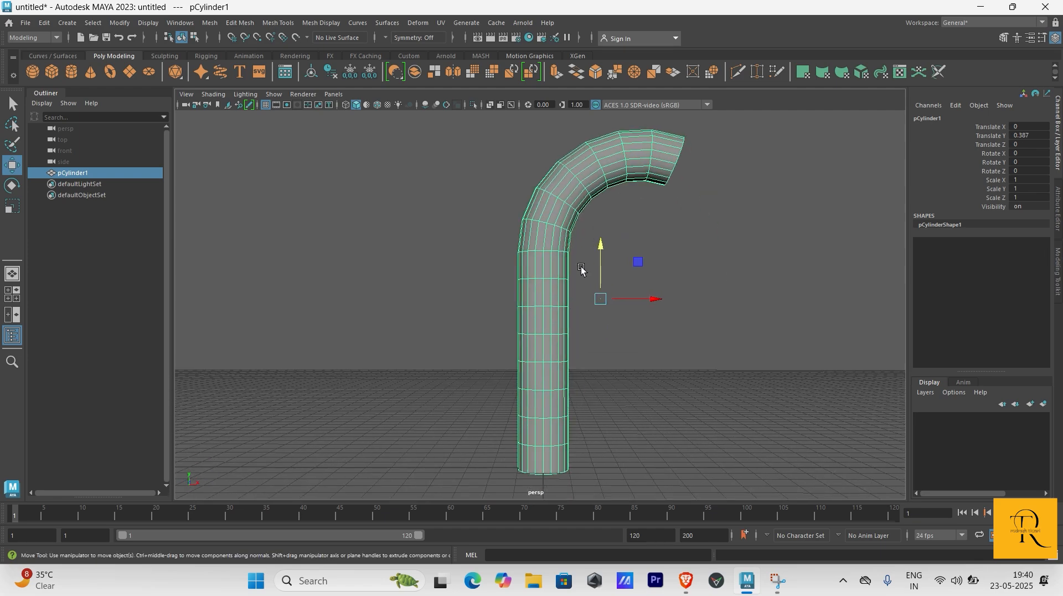
scroll(582, 270, "down", 2)
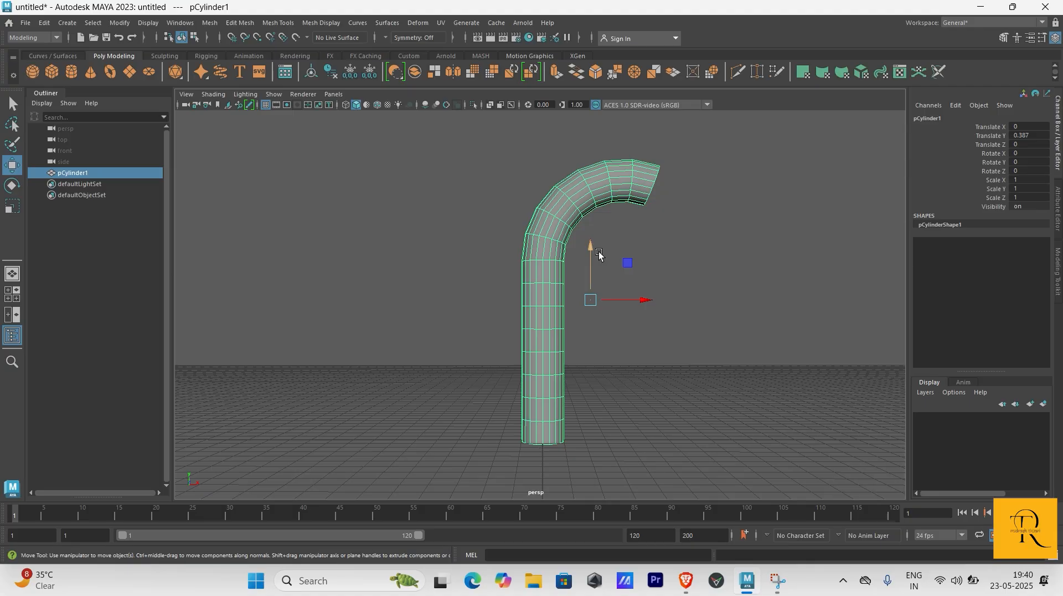
Switch the bent pipe to face selection and select all the cap faces at its upper, bent end
left_click_drag(598, 254, 561, 271, "alt")
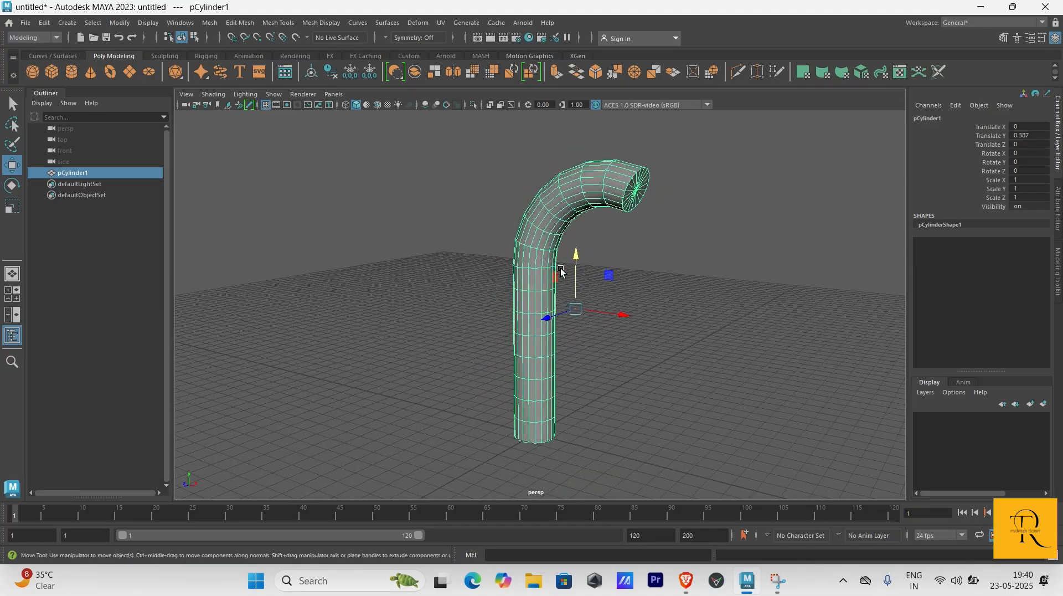
right_click_drag(636, 188, 636, 197)
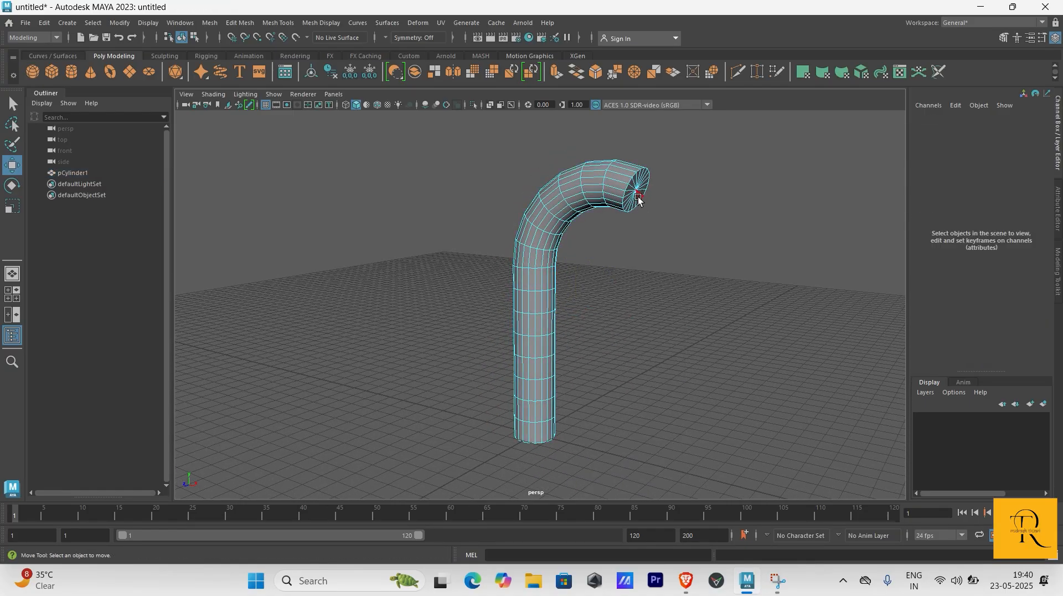
left_click_drag(636, 197, 582, 227, "alt")
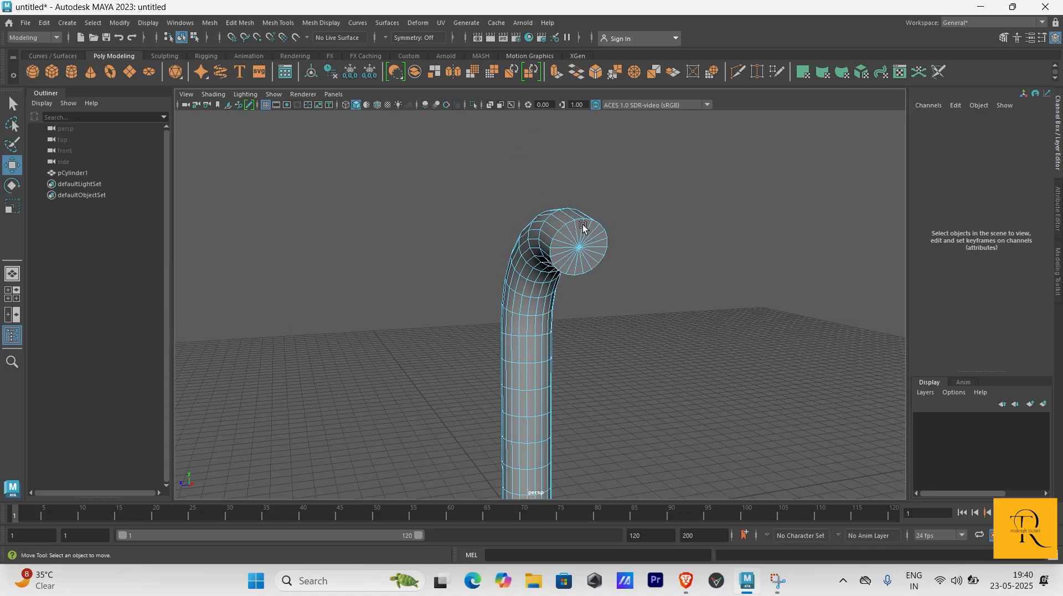
left_click(572, 232)
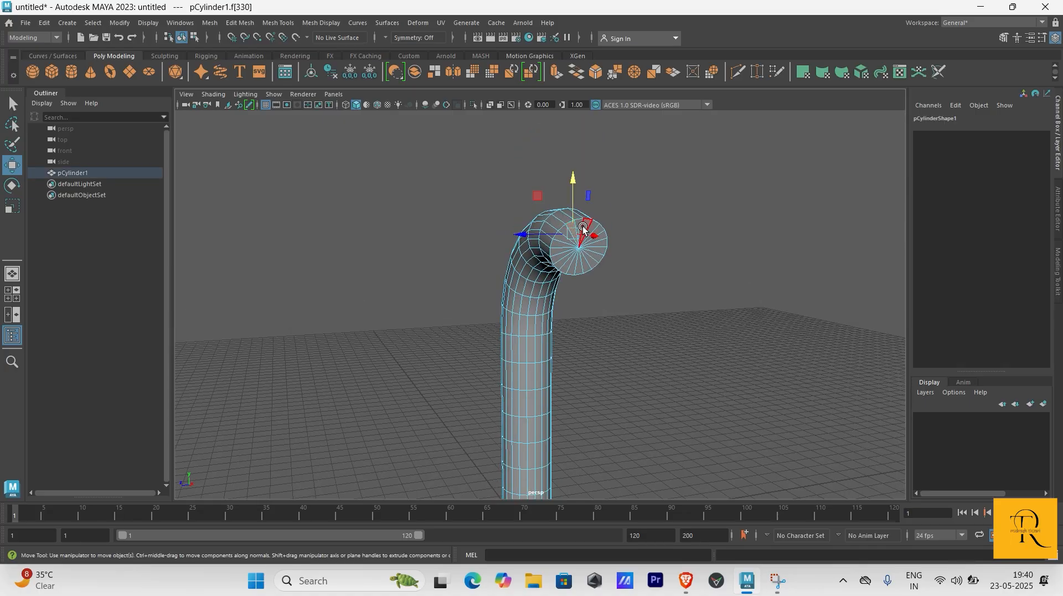
mouse_move(582, 224)
left_mouse_down("shift")
mouse_move(602, 245)
mouse_move(577, 260)
mouse_move(559, 238)
mouse_move(591, 290)
mouse_move(626, 301)
mouse_move(705, 288)
left_mouse_up("shift")
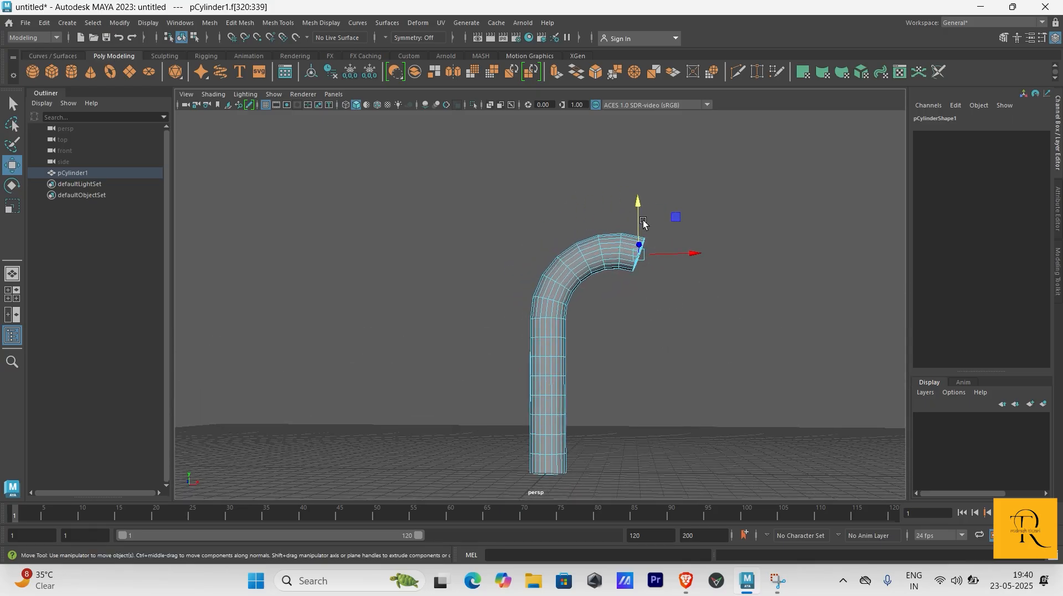
Rotate the selected end-cap faces upright so they face along X, undoing the trial moves of the cap
left_click_drag(638, 218, 756, 265)
key("ctrl+z")
key("e")
key("w")
key("ctrl+e")
key("ctrl+z")
key("ctrl+z")
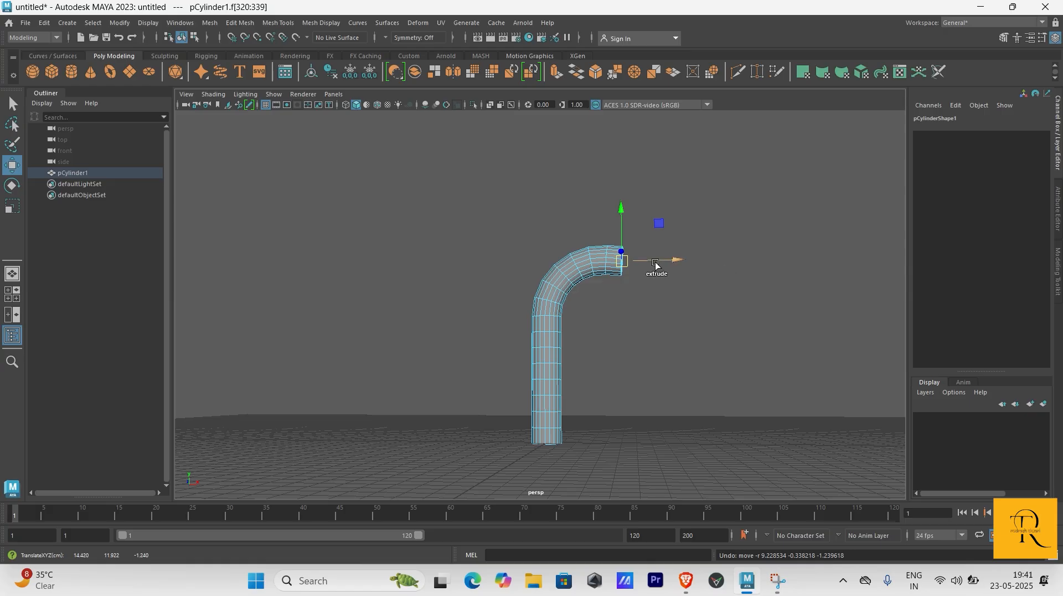
Extrude the end cap horizontally to about 17.369 on X, and extrude a short second segment to about 20.106
key("ctrl+e")
left_click_drag(665, 259, 692, 331)
key("ctrl+z")
left_click_drag(588, 262, 693, 363)
key("ctrl+e")
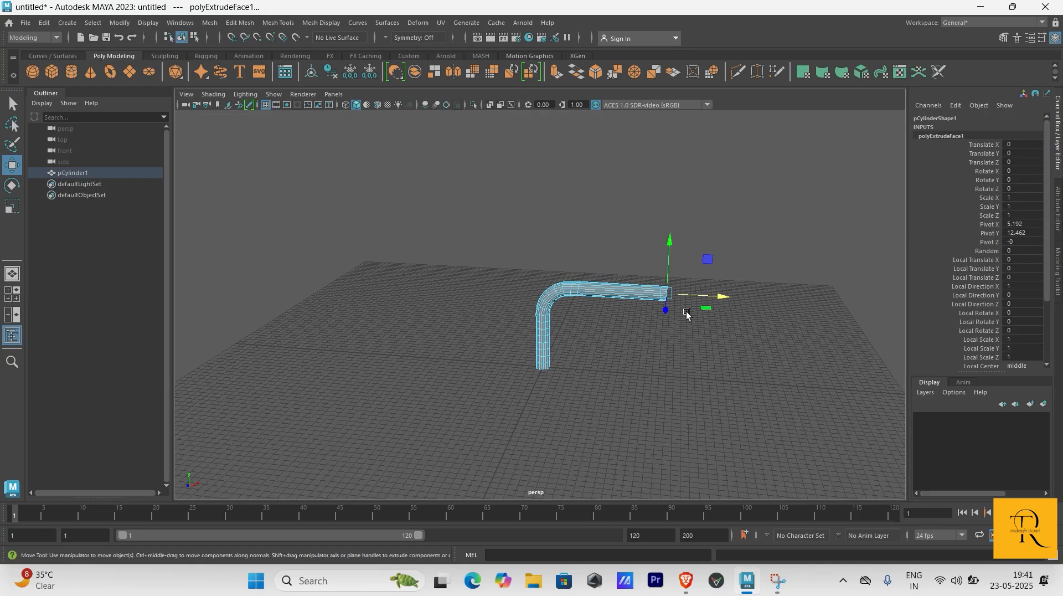
left_click_drag(683, 298, 689, 299, "shift")
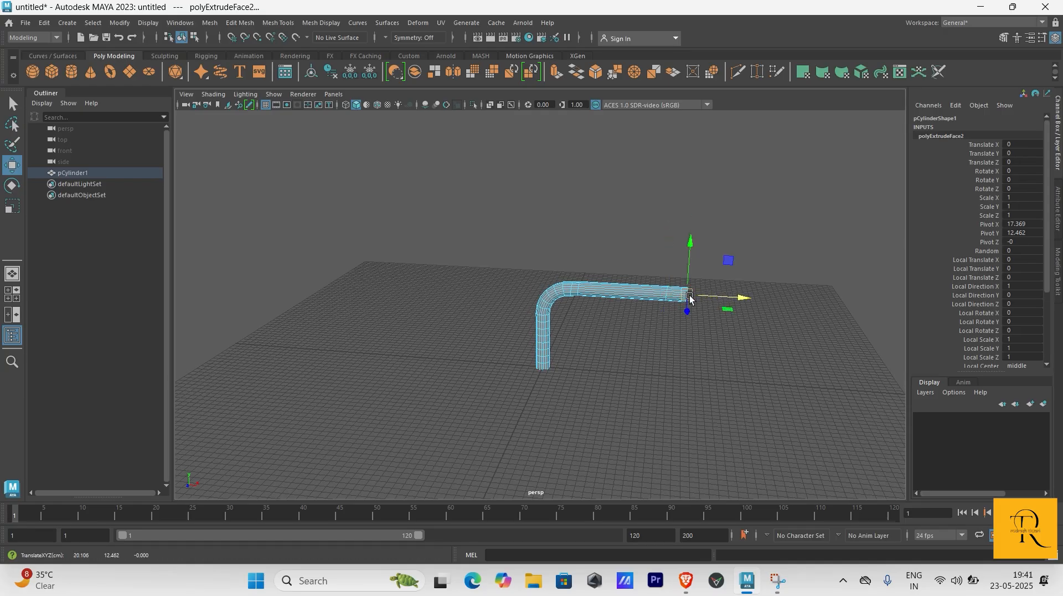
Try extruding another segment diagonally upward from the end of the horizontal pipe and undo it
key("e")
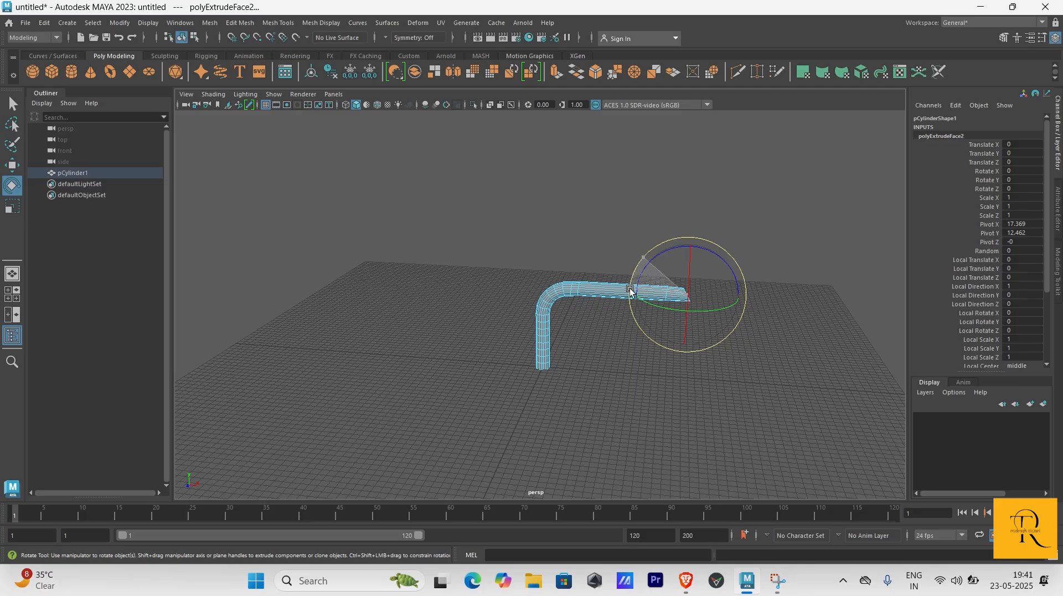
key("w")
left_click_drag(689, 299, 708, 283, "shift")
key("ctrl+z")
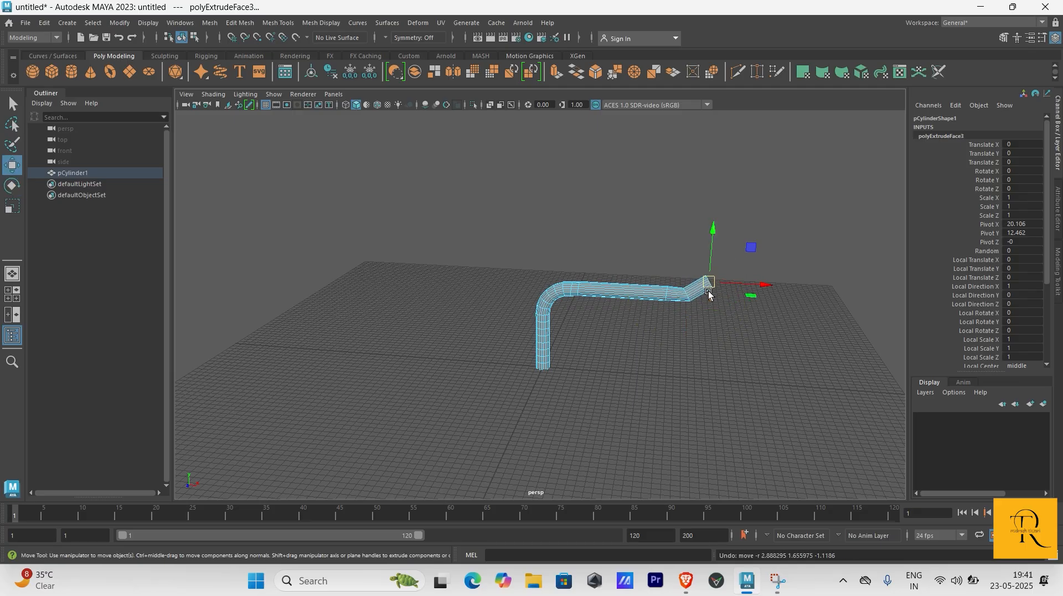
Return to object mode with the whole extended pipe selected and inspect its shape from the side
left_click_drag(716, 320, 647, 313, "alt")
scroll(577, 301, "up", 6)
right_click_drag(584, 265, 642, 233)
scroll(651, 282, "down", 4)
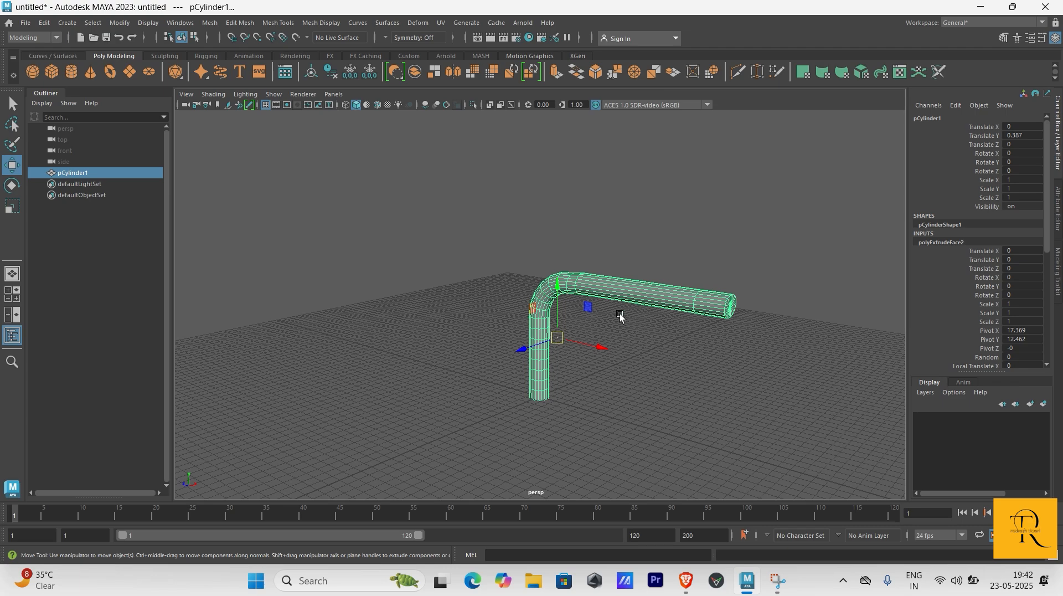
left_click_drag(557, 308, 609, 314, "alt")
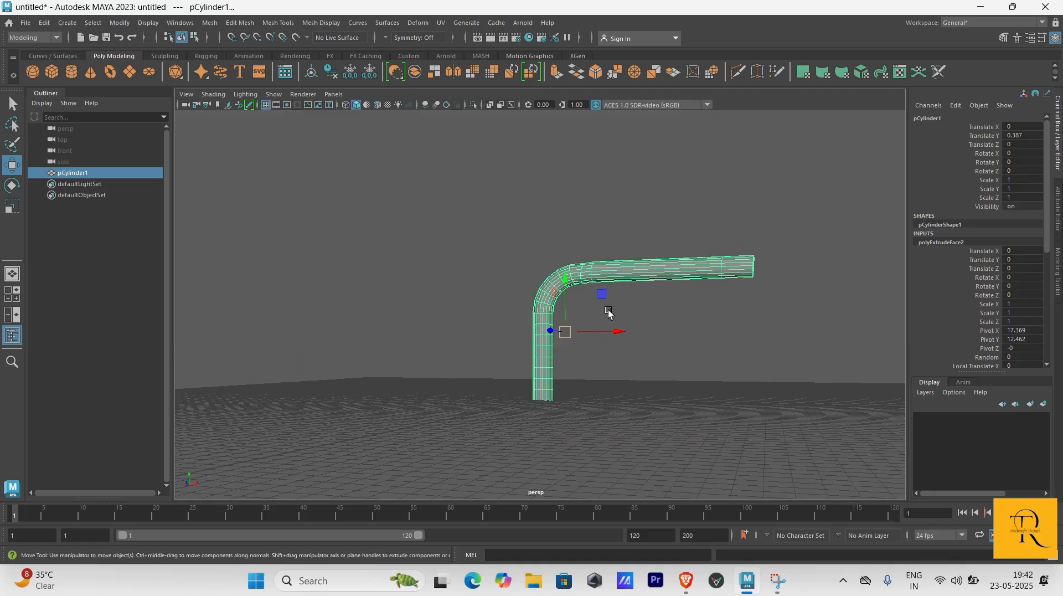